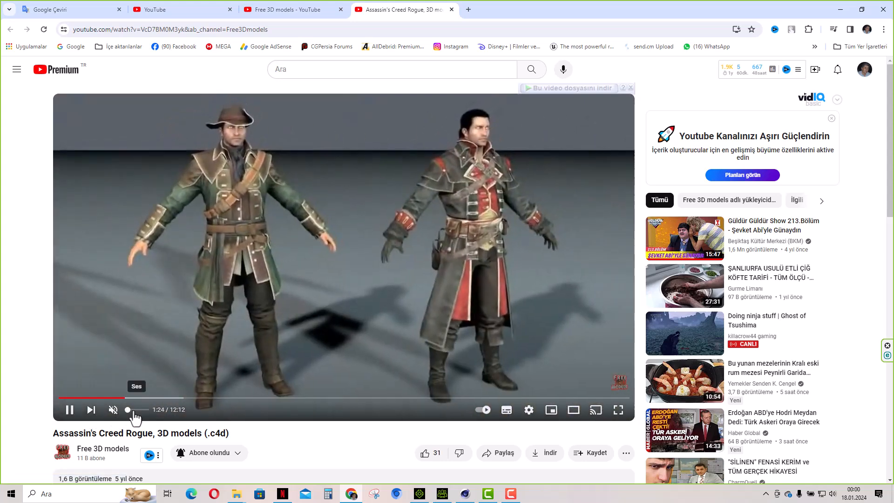
Skip ahead in the Assassin's Creed Rogue 3D models video to look through the characters.
drag(126, 398, 231, 403)
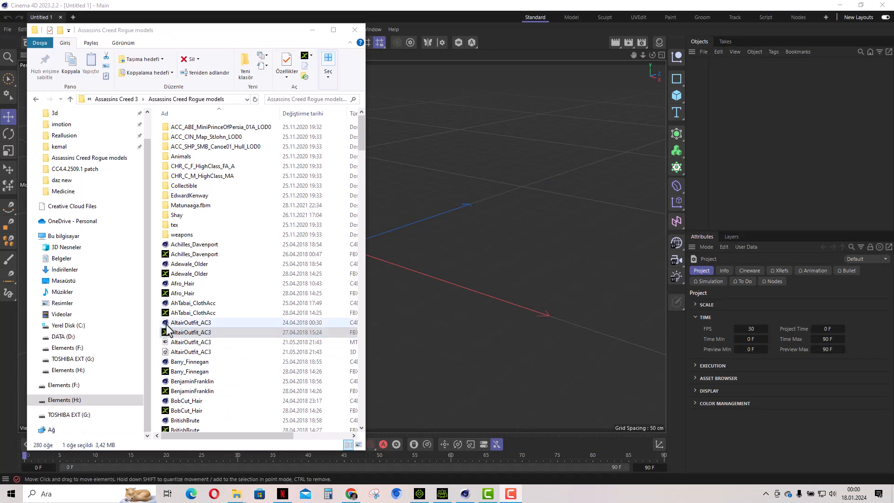
Open the AltairOutfit_AC3 Cinema 4D file in Cinema 4D and view the outfit from the front.
drag(168, 324, 426, 299)
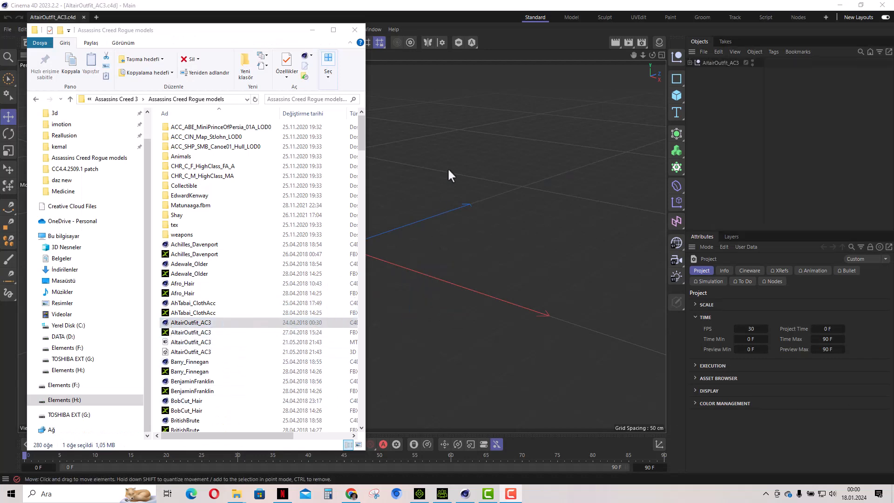
click(494, 7)
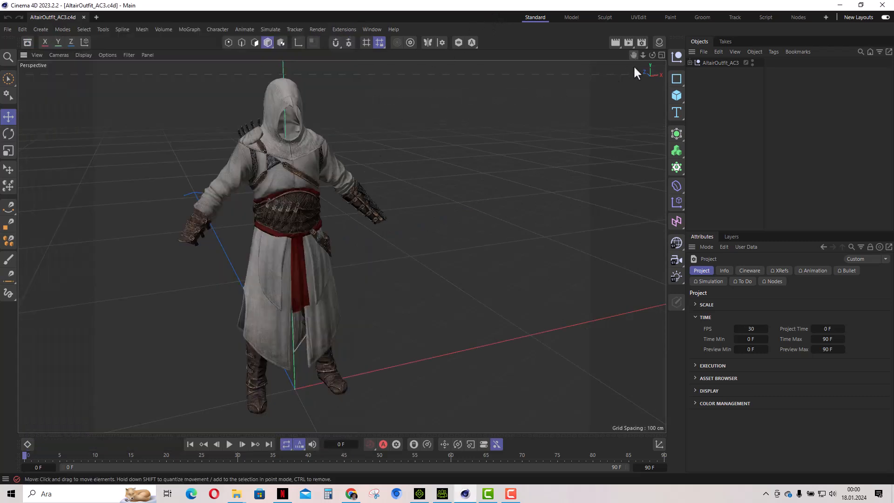
drag(651, 54, 670, 60)
mouse_move(600, 80)
mouse_down()
mouse_move(570, 81)
mouse_move(608, 70)
mouse_up()
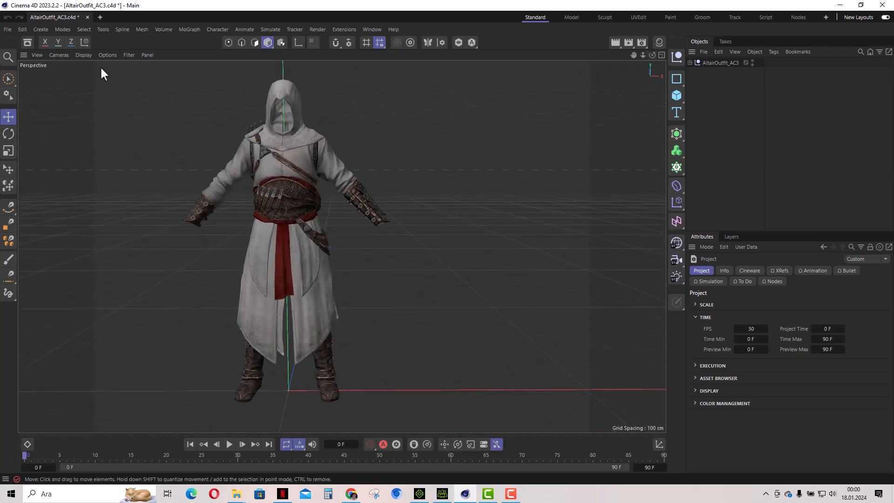
Export the outfit project in FBX format as AltairOutfit_AC3_b in the Assassins Creed Rogue models folder.
click(7, 30)
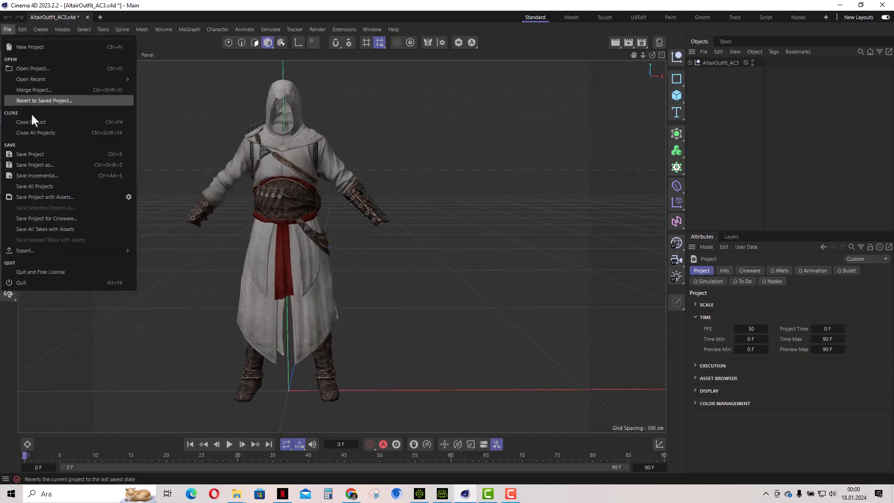
mouse_move(34, 250)
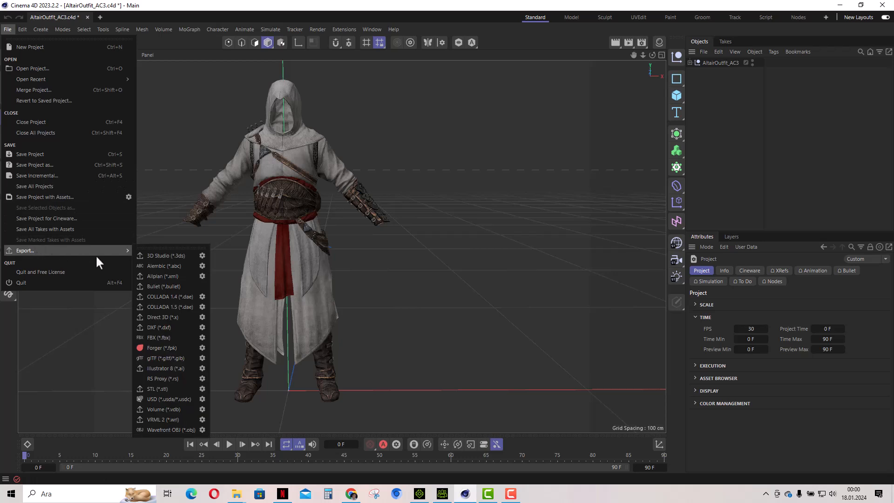
click(159, 336)
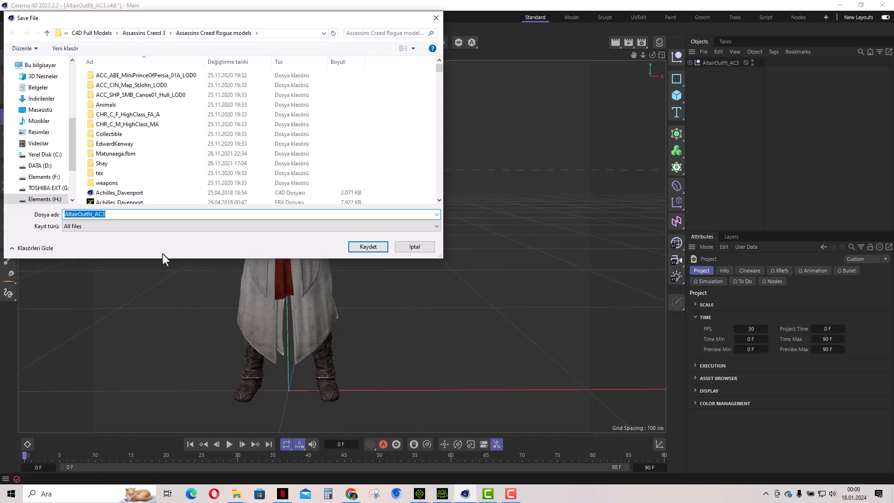
click(118, 215)
click(361, 246)
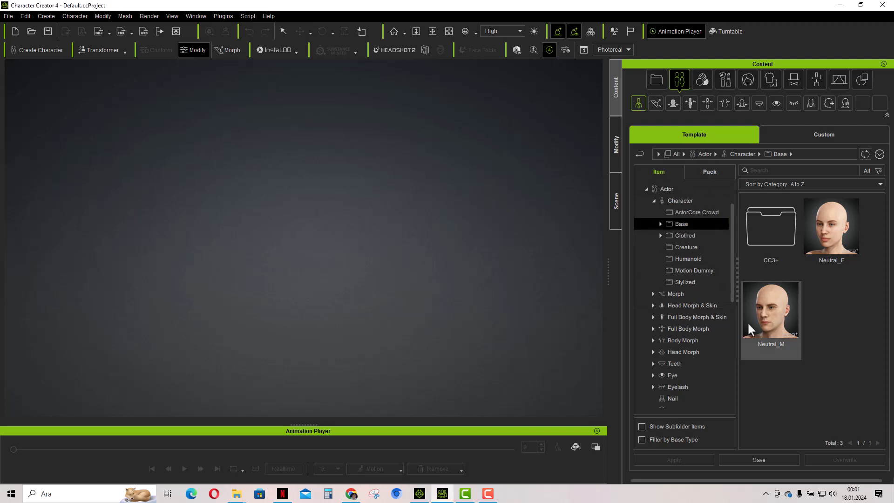
In Character Creator 4, load the Neutral_M base character and delete its boxers.
double_click(765, 313)
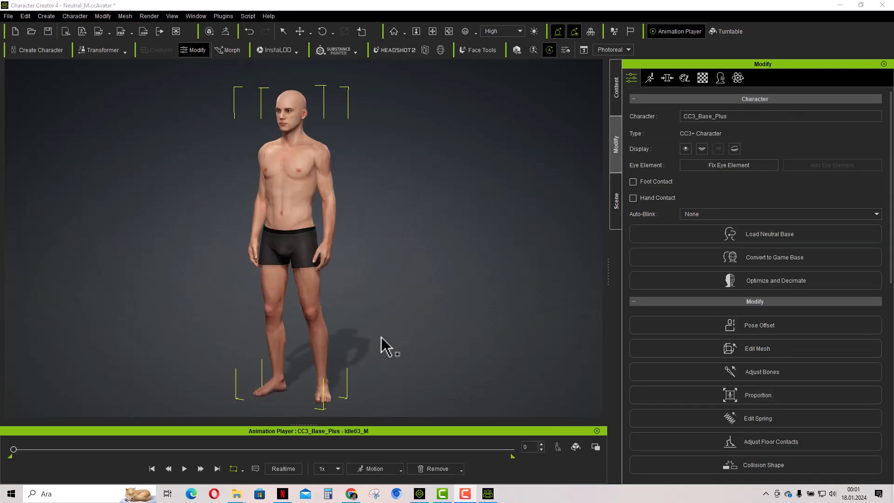
click(300, 257)
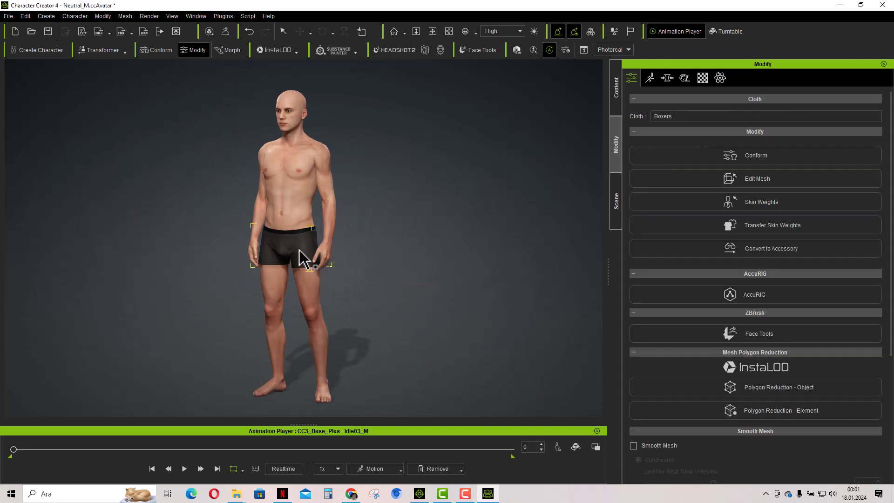
key(Delete)
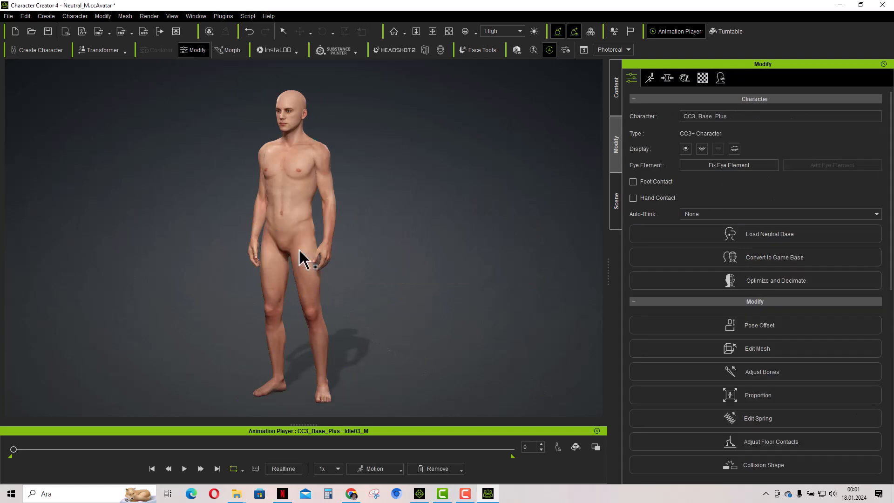
Import the AltairOutfit_AC3 FBX file as an accessory, merging all of its meshes.
click(47, 16)
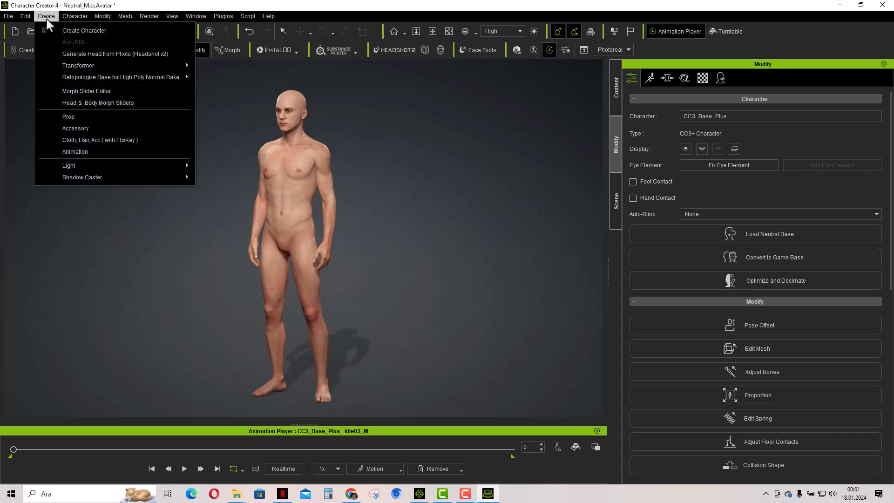
click(93, 128)
scroll(174, 189, down, 3)
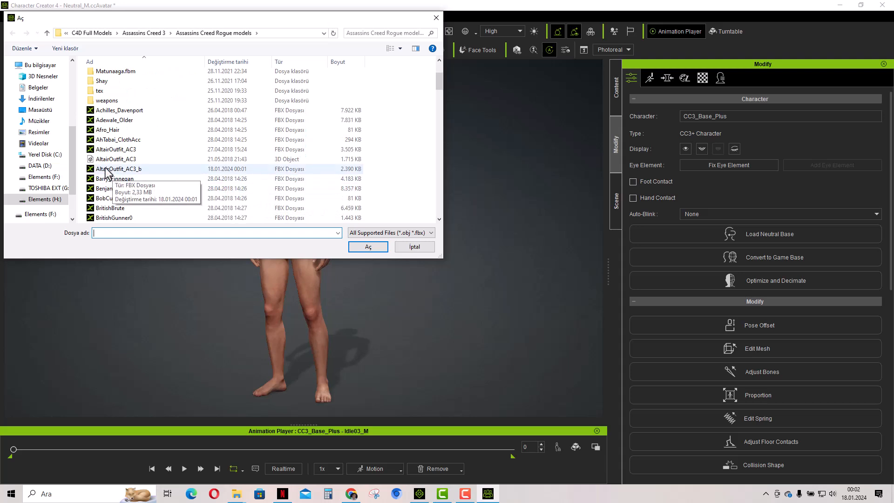
double_click(92, 151)
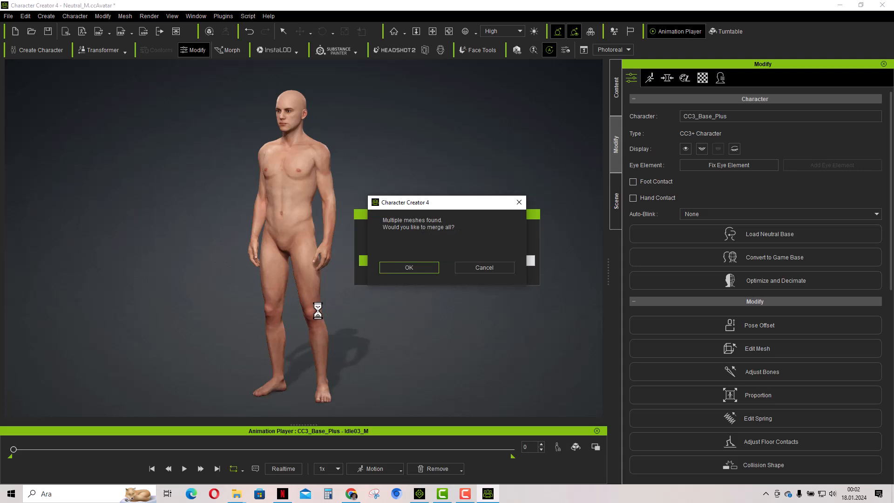
click(410, 267)
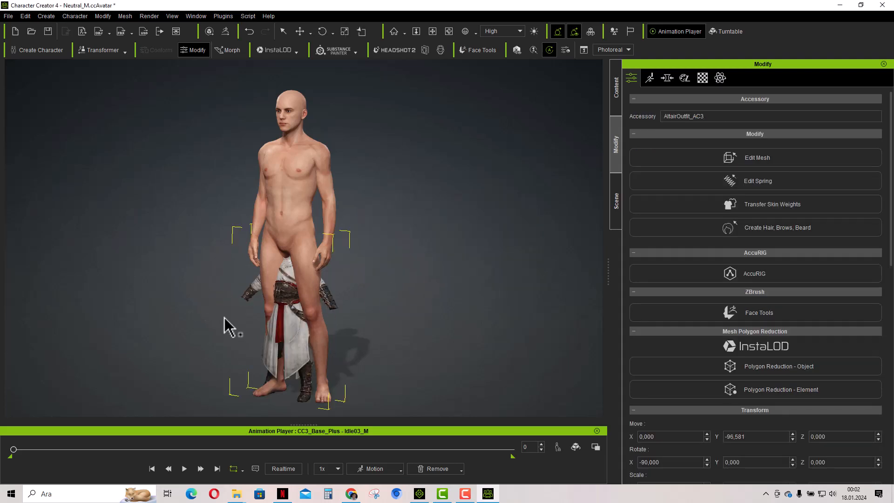
Scale the outfit accessory up uniformly to match the character's height and check it from the front.
click(344, 32)
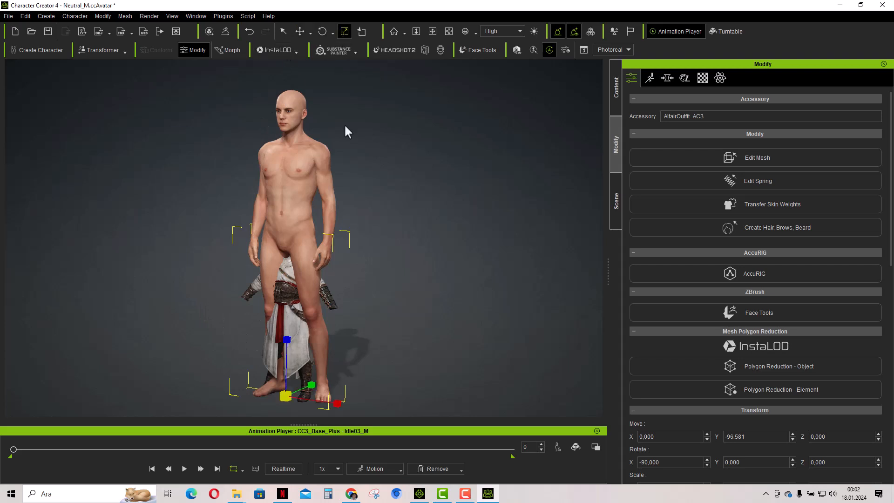
drag(286, 394, 287, 340)
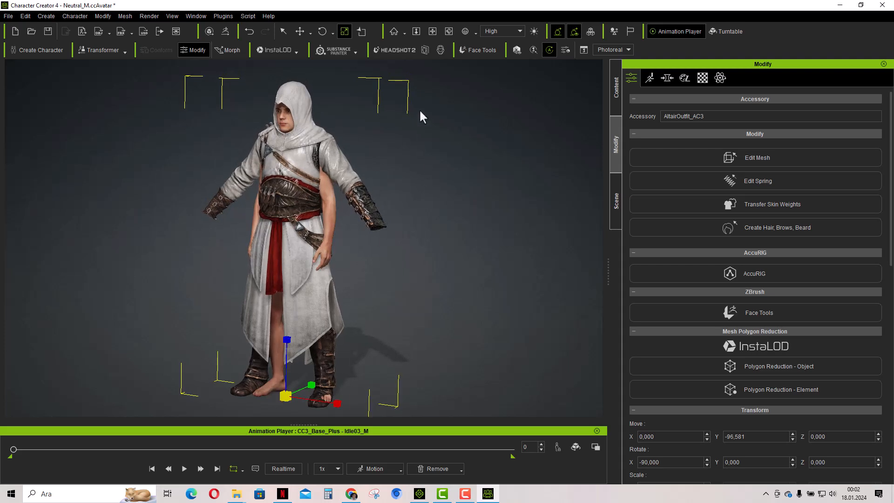
click(448, 31)
drag(206, 243, 312, 247)
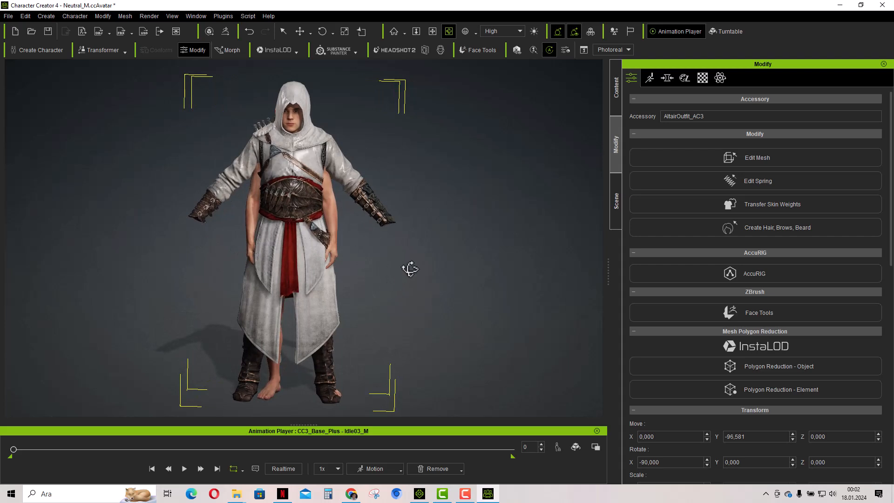
Select the CC3_Base_Plus character and open its pose for editing.
click(283, 31)
click(295, 123)
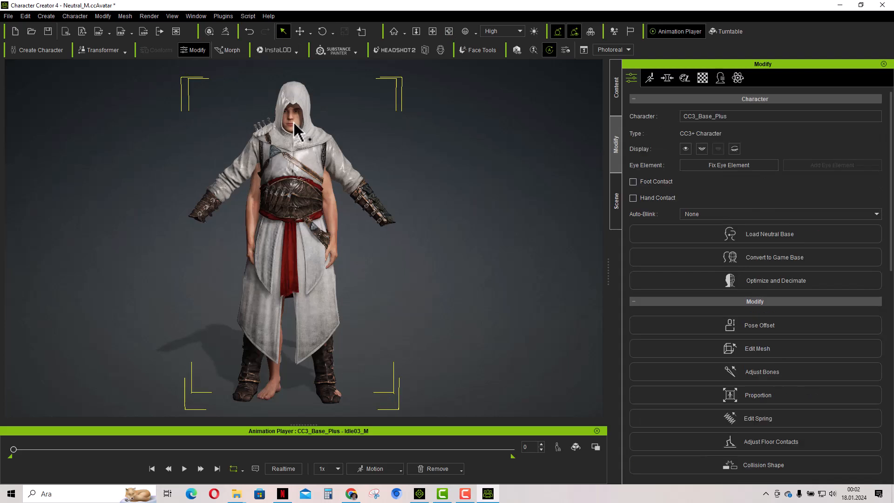
click(615, 201)
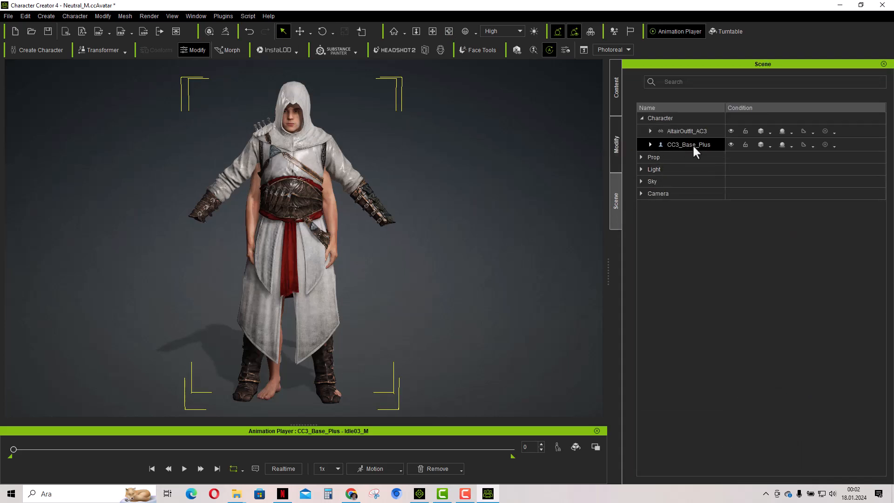
click(615, 145)
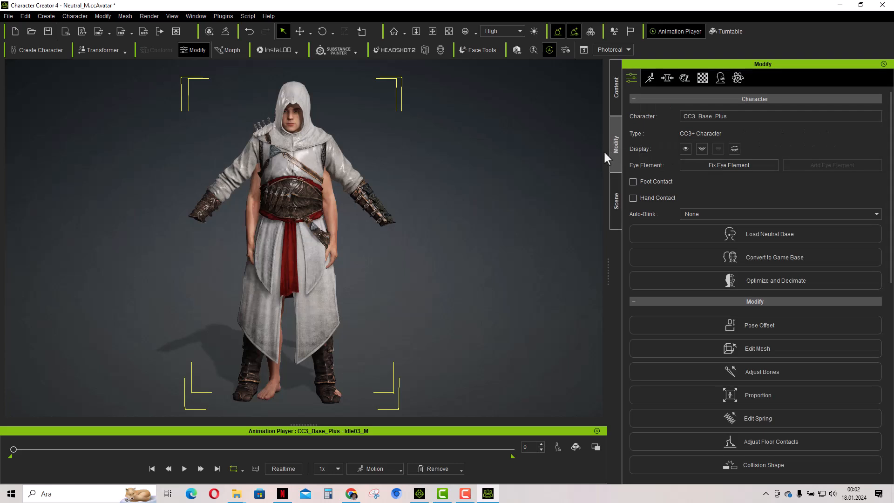
click(650, 79)
click(741, 122)
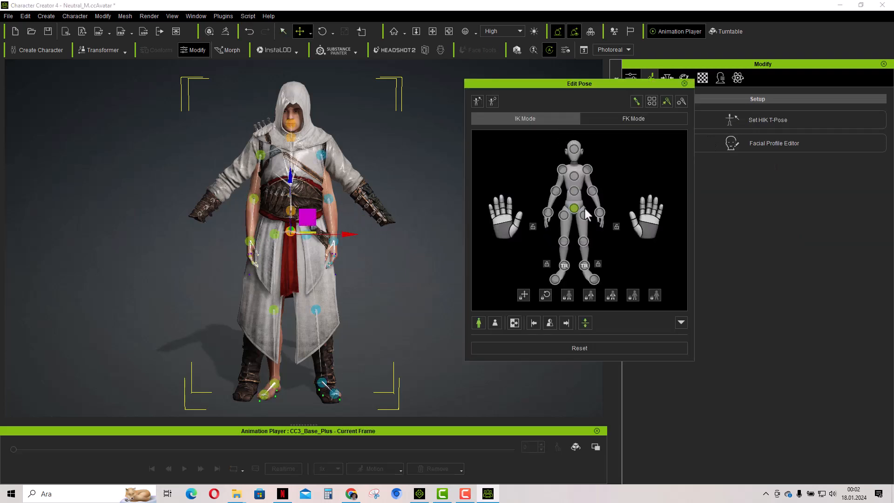
Rotate the character's left upper arm and forearm so the arm lies inside the outfit's left sleeve.
click(587, 170)
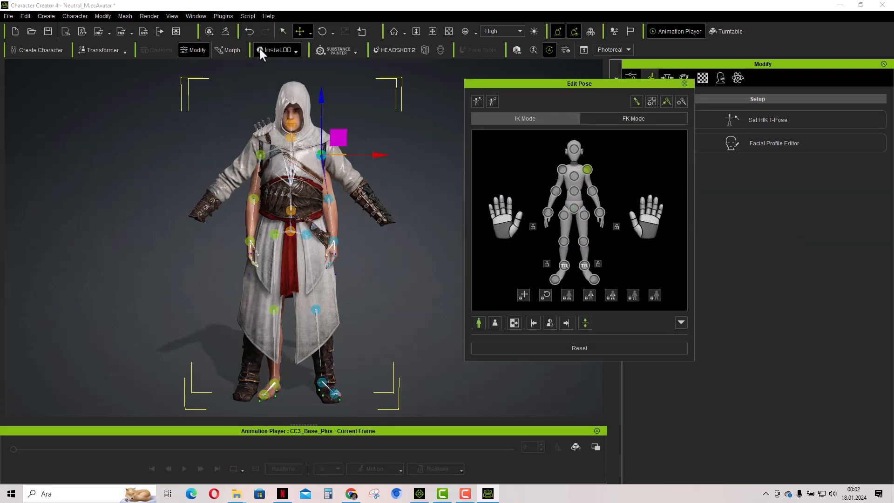
click(322, 32)
drag(358, 119, 358, 95)
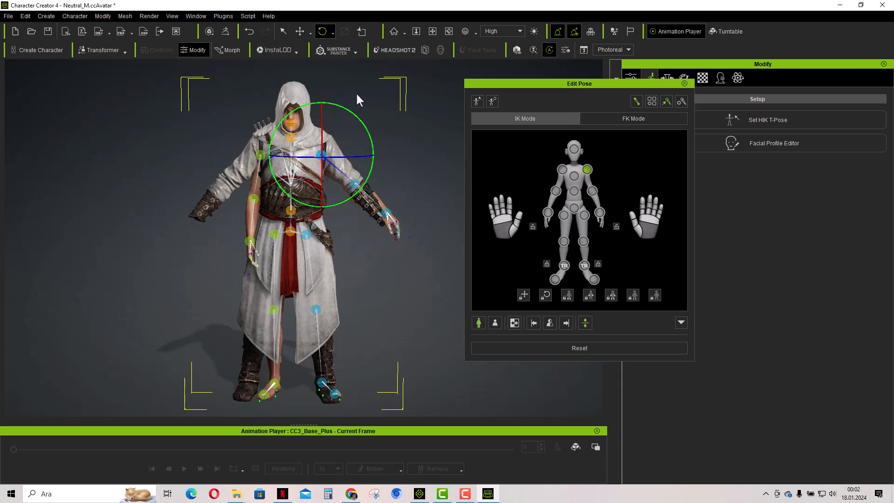
click(592, 190)
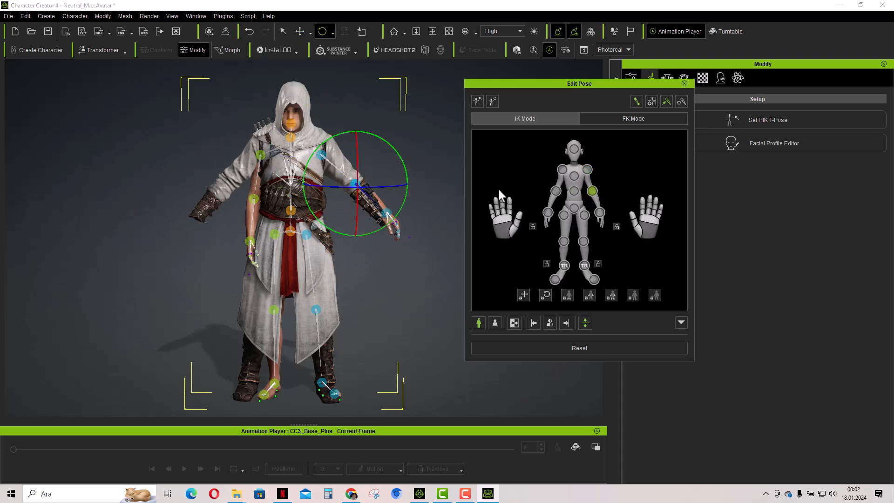
drag(397, 154, 398, 155)
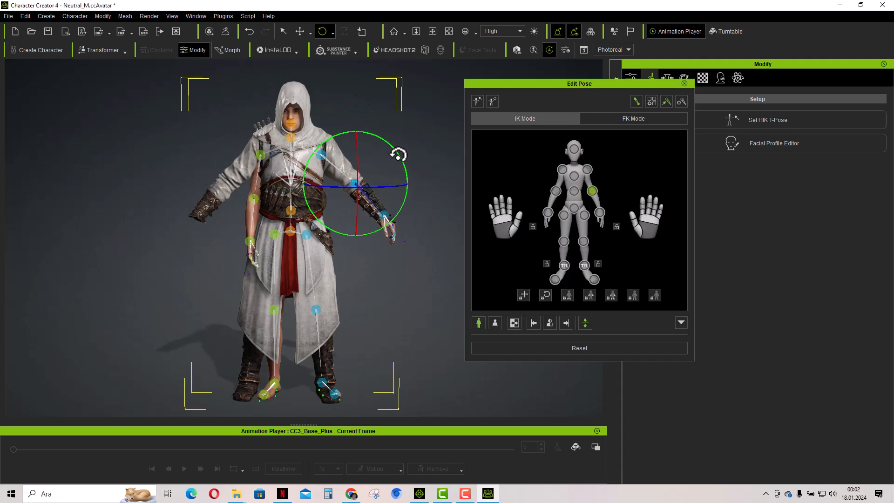
Rotate the character's right upper arm and forearm so the arm lies inside the outfit's right sleeve.
click(561, 170)
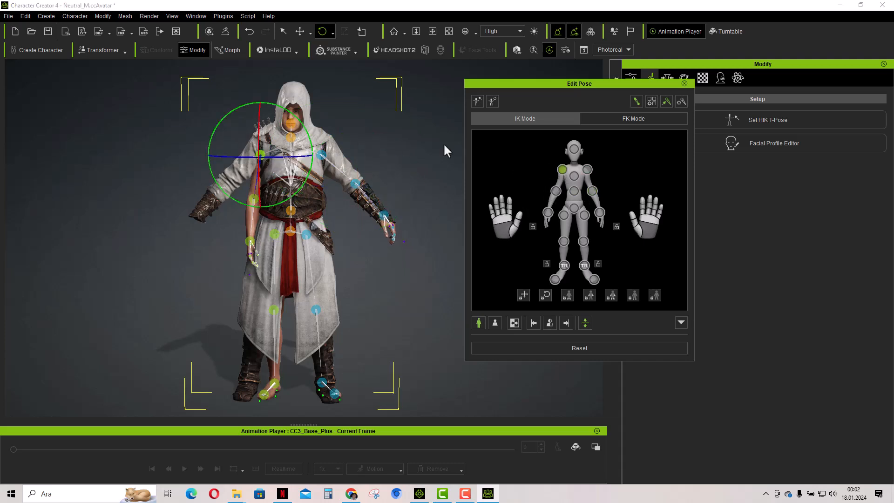
drag(285, 104, 345, 149)
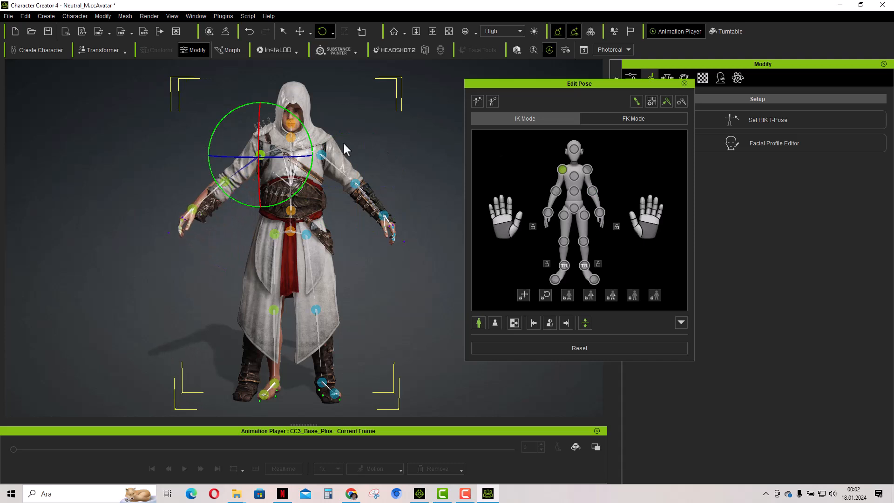
click(555, 191)
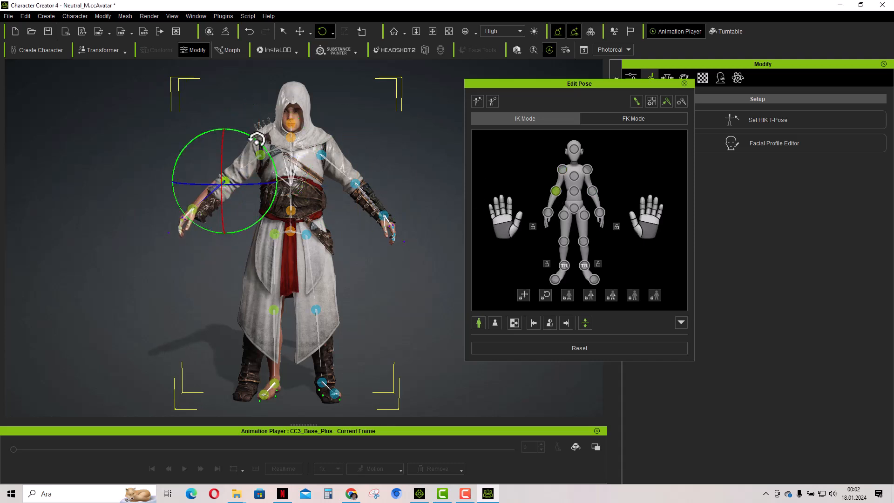
drag(255, 136, 254, 133)
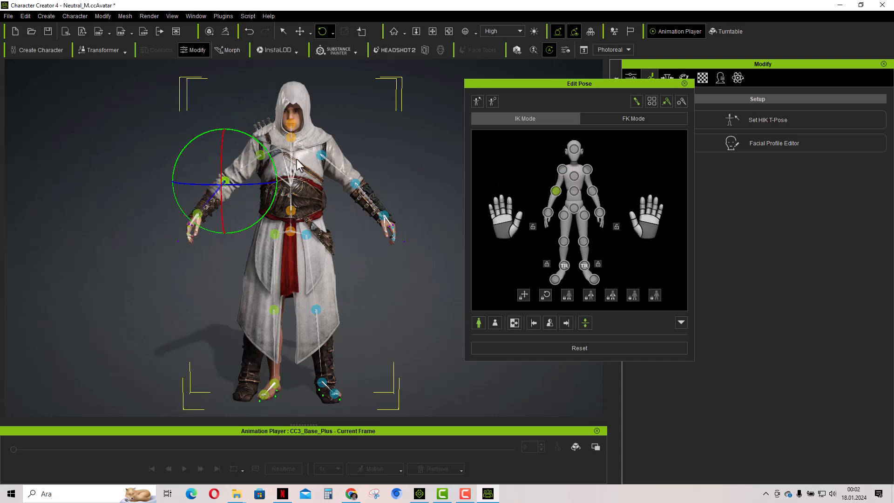
Move the character's left foot slightly inward so it lies inside the outfit's left boot.
click(587, 266)
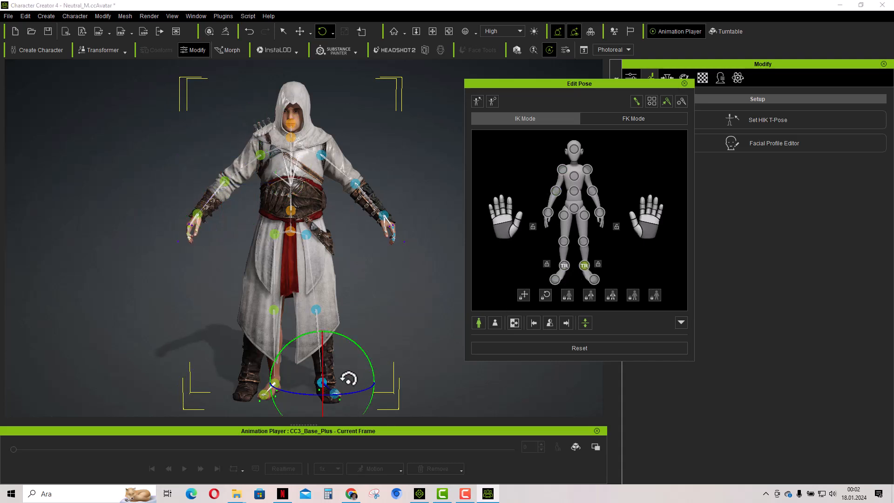
click(299, 31)
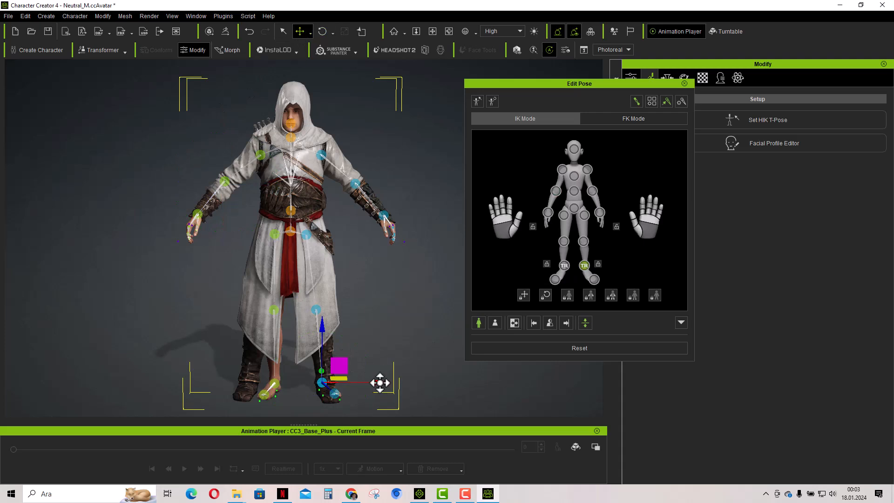
drag(381, 381, 380, 381)
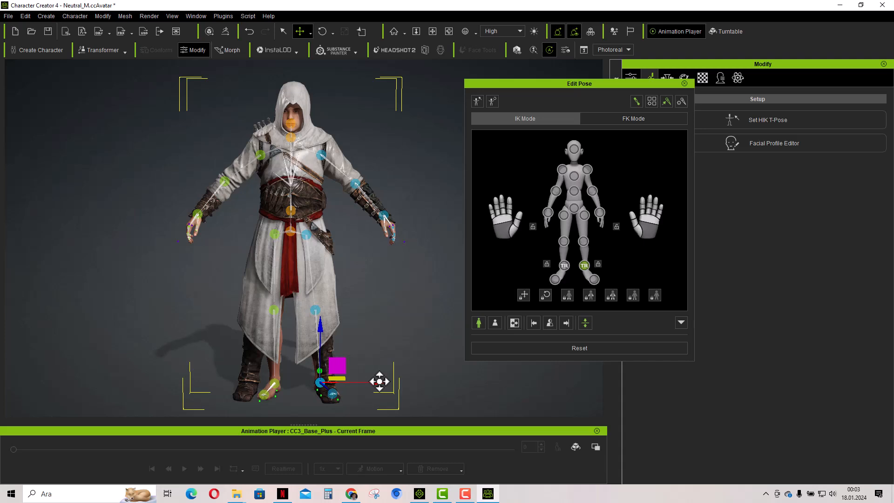
Move the character's right foot outward into the outfit's right boot, rotate it to match, and finish the pose editing.
click(564, 266)
drag(325, 382, 307, 383)
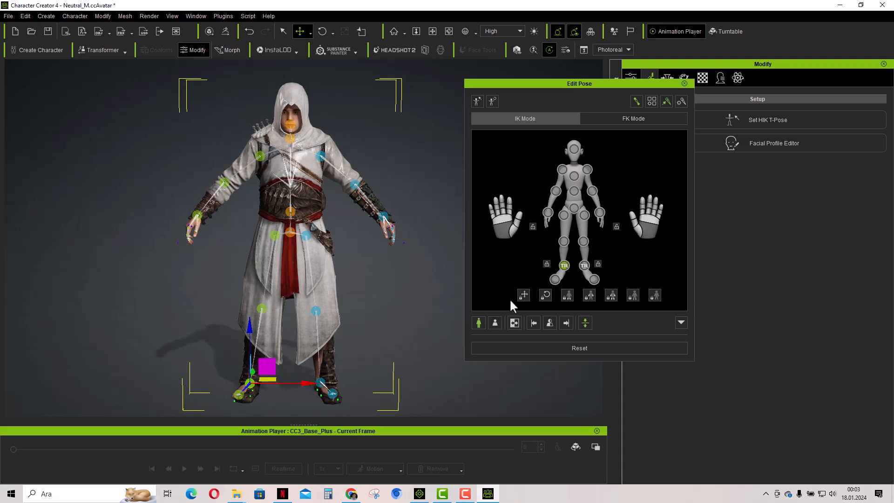
click(322, 32)
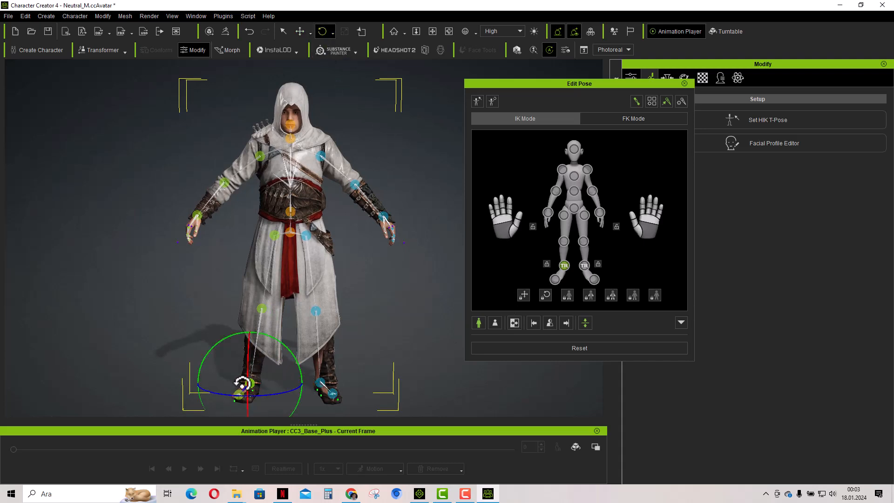
drag(222, 394, 225, 396)
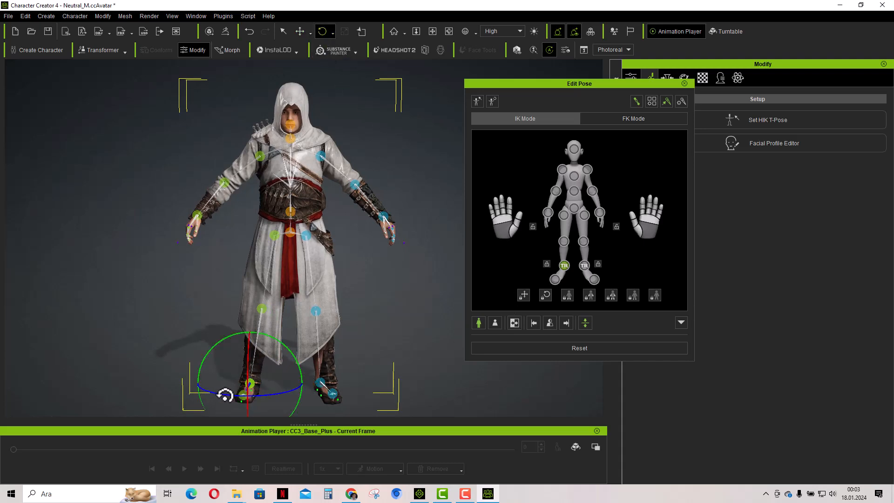
click(448, 31)
drag(363, 205, 217, 258)
click(683, 85)
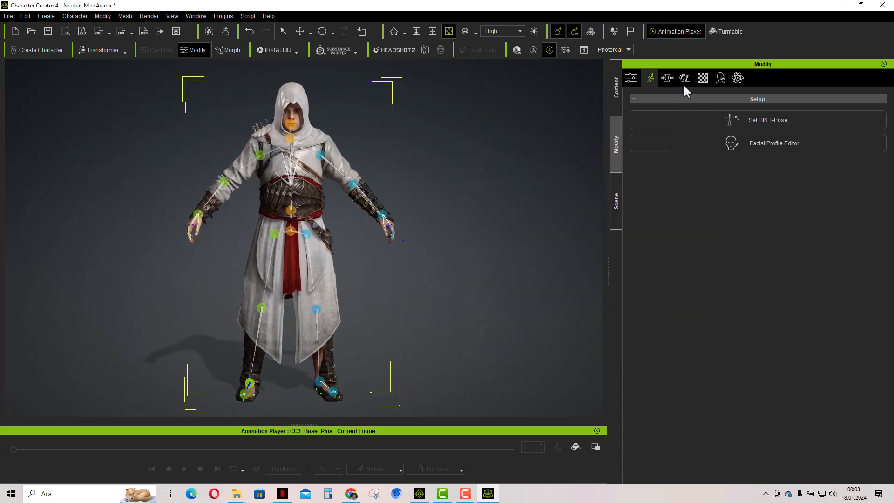
Select the AltairOutfit_AC3 accessory and transfer skin weights to it with the Dress template.
click(626, 77)
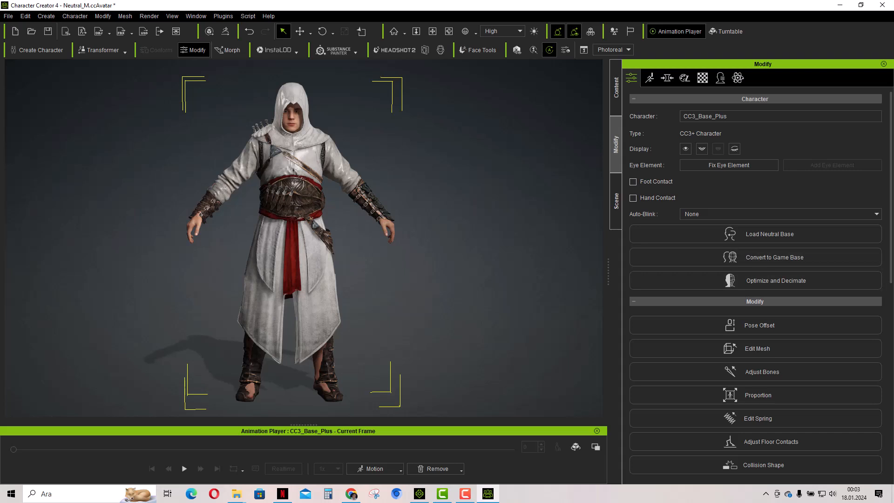
click(304, 161)
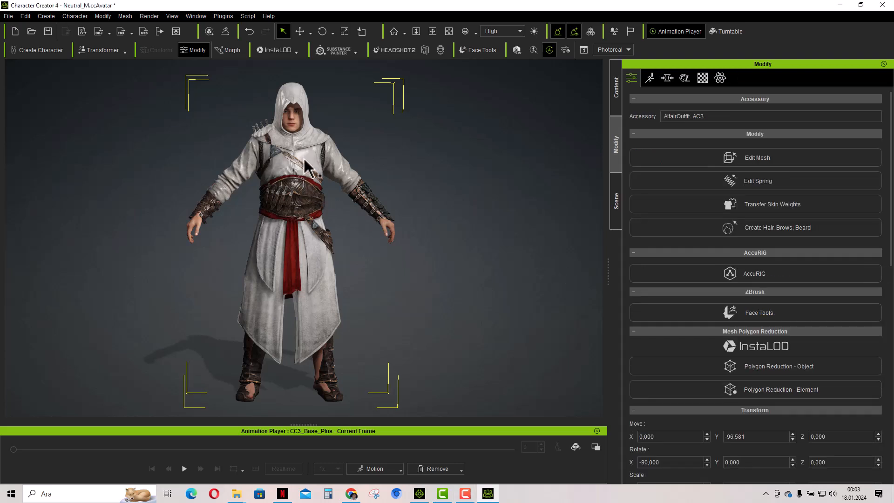
click(752, 203)
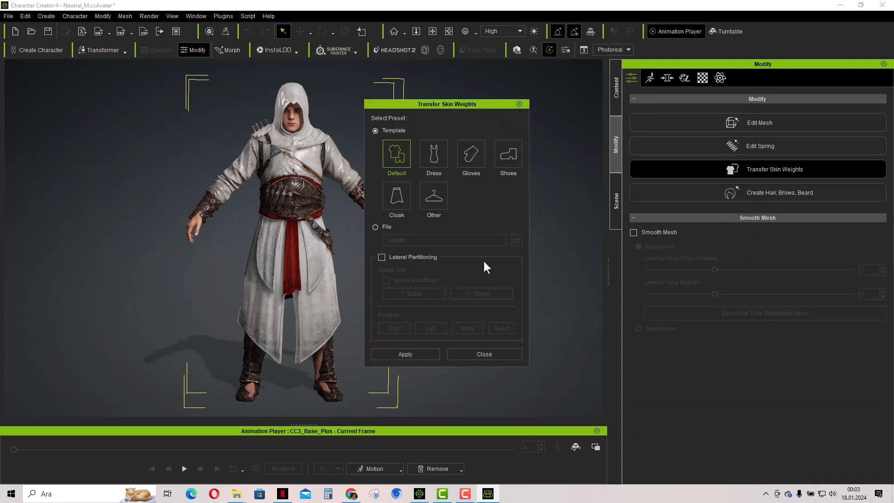
click(431, 153)
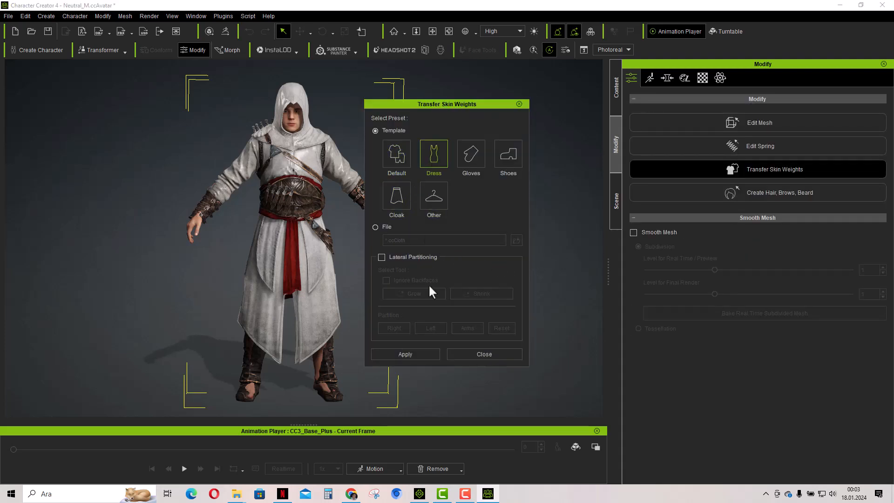
click(414, 354)
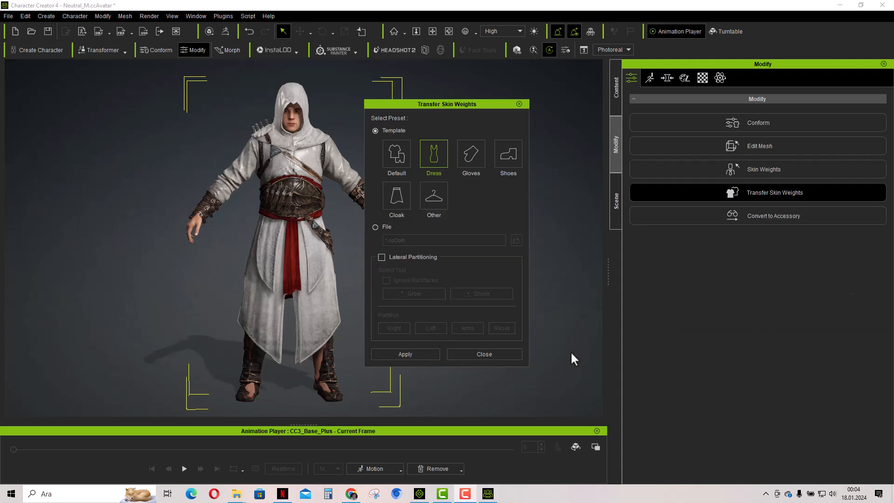
click(484, 354)
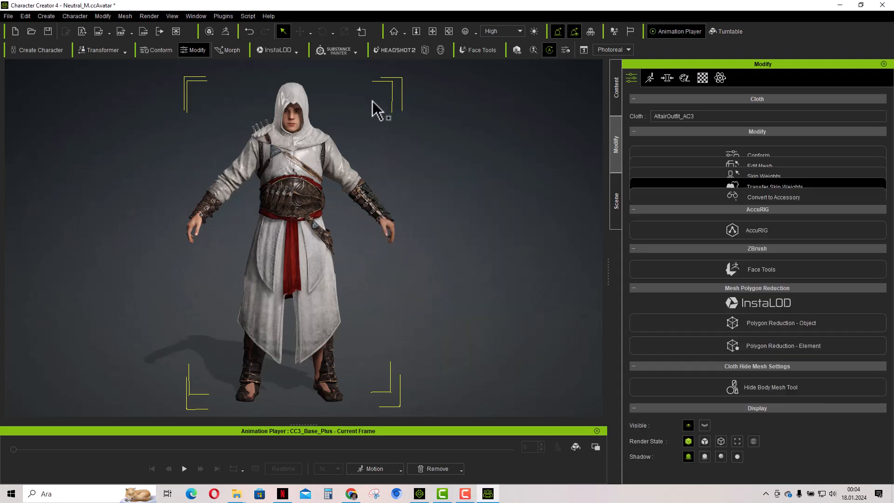
Conform the outfit to the body by calculating the collision with the default conform settings.
click(448, 32)
mouse_move(432, 189)
mouse_down()
mouse_move(152, 203)
mouse_move(411, 189)
mouse_move(425, 199)
mouse_up()
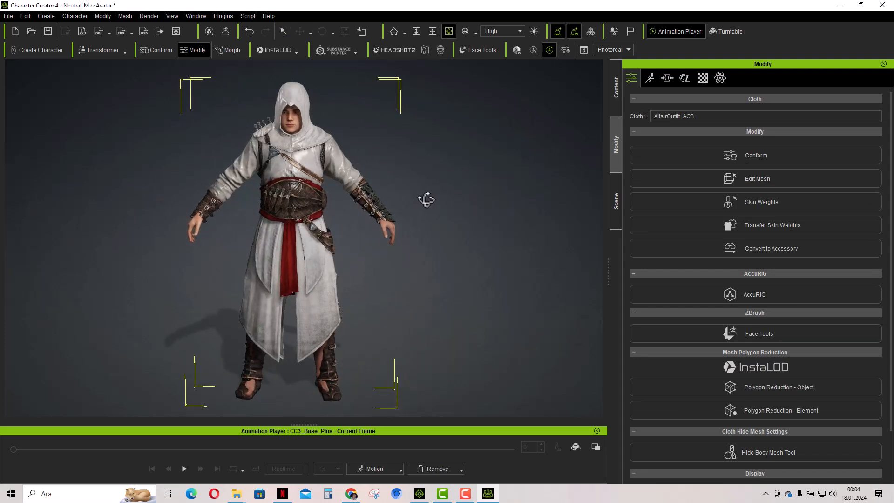
click(744, 155)
click(741, 280)
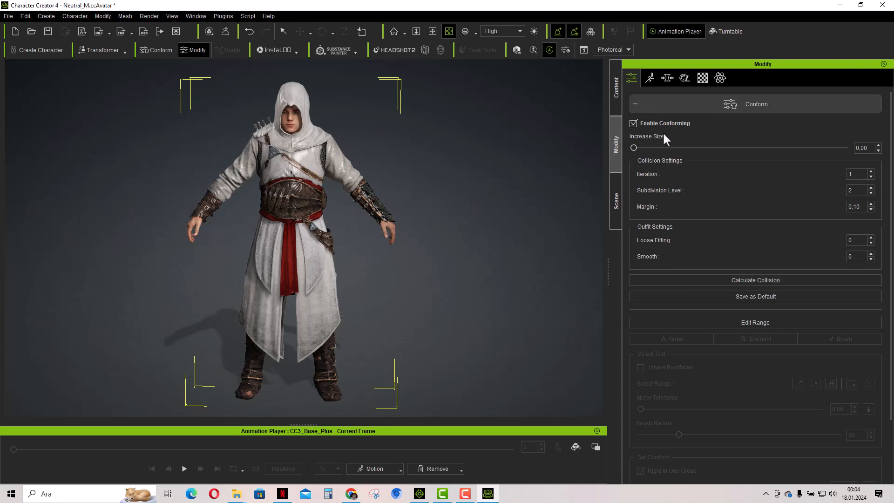
click(635, 104)
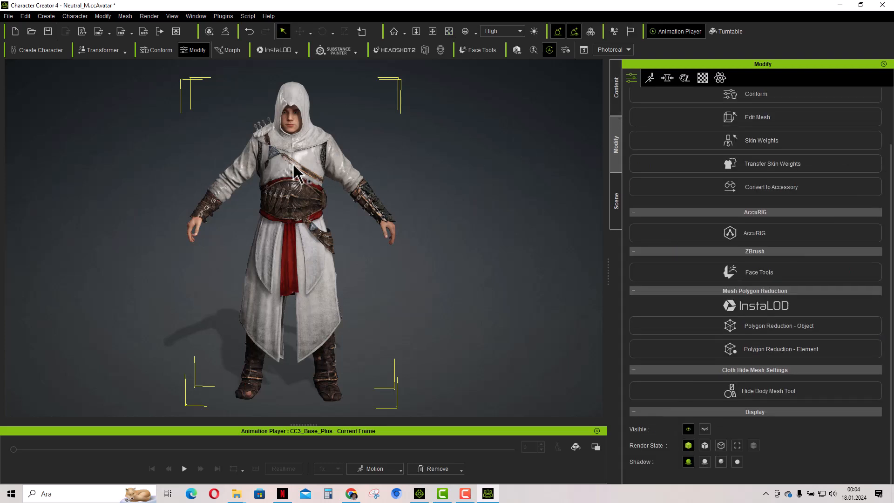
Select the CC3_Base_Plus character and open its mesh for editing.
click(288, 126)
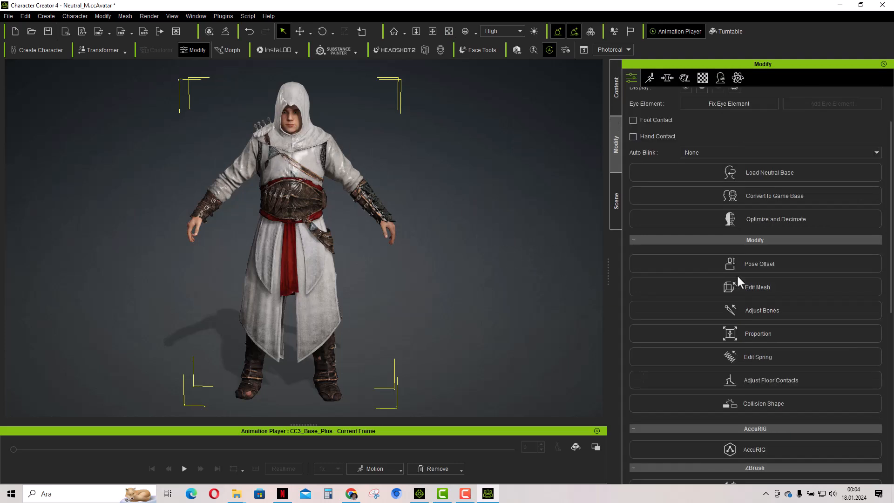
click(612, 204)
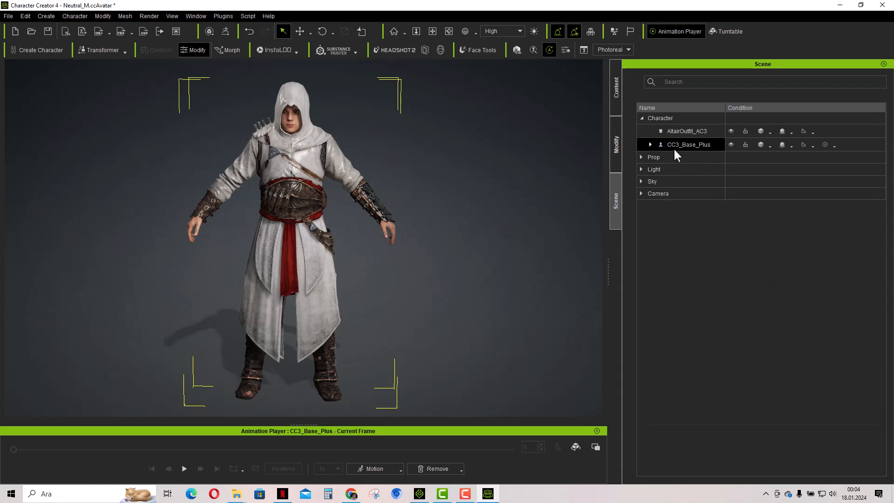
click(614, 144)
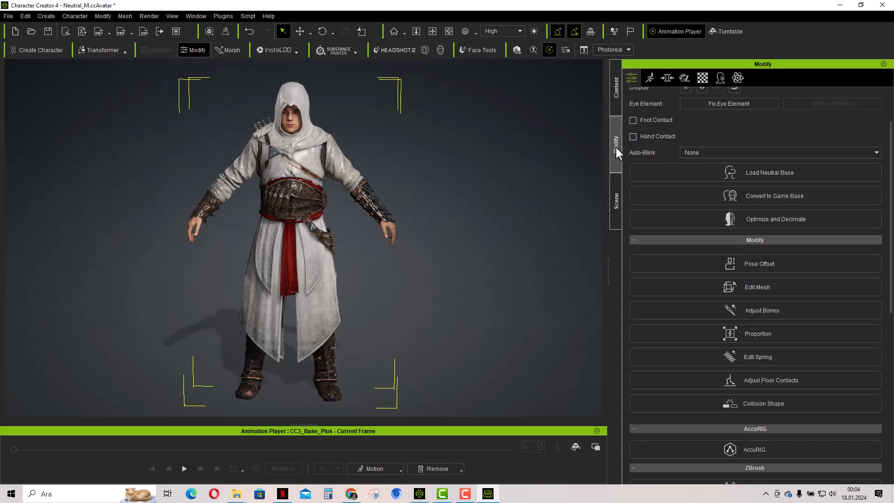
click(753, 289)
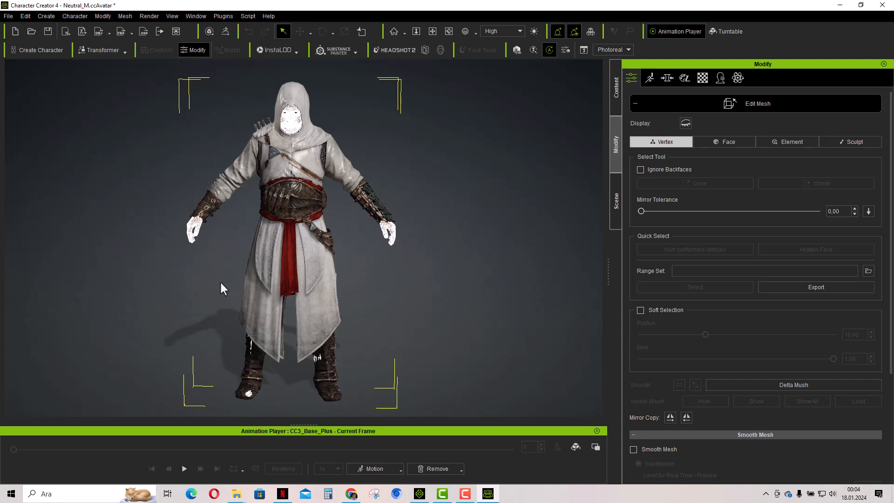
Select the body faces covered by the outfit in Face mode, hide them, and leave mesh editing.
drag(211, 220, 367, 139)
click(724, 141)
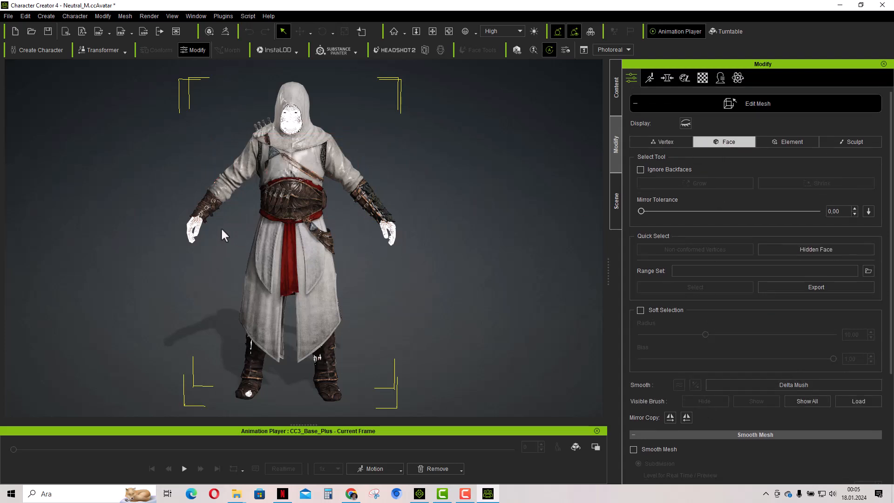
drag(210, 223, 372, 133)
click(708, 400)
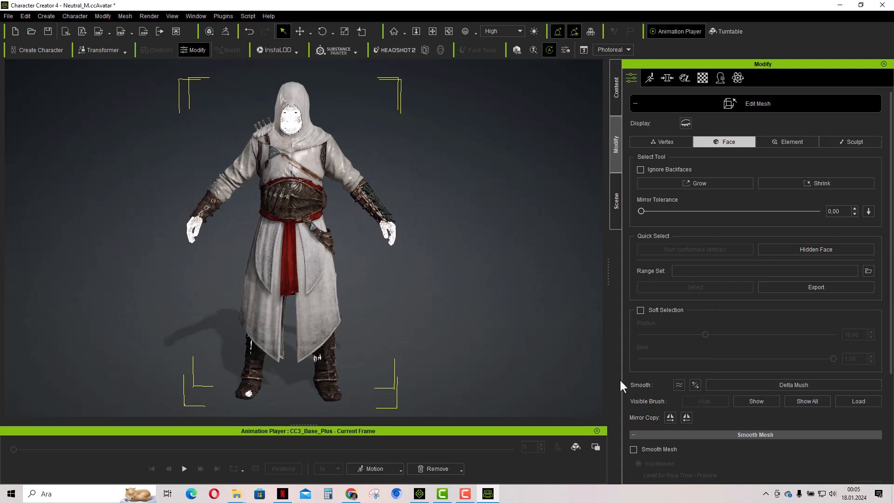
drag(236, 408, 350, 147)
click(721, 99)
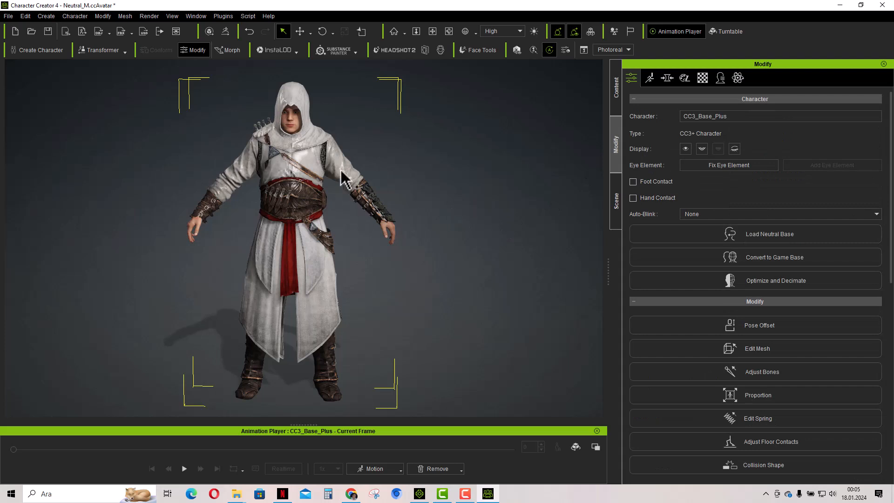
Set the CC3+_Caleb_Head morph of the character's head to 100.
click(465, 30)
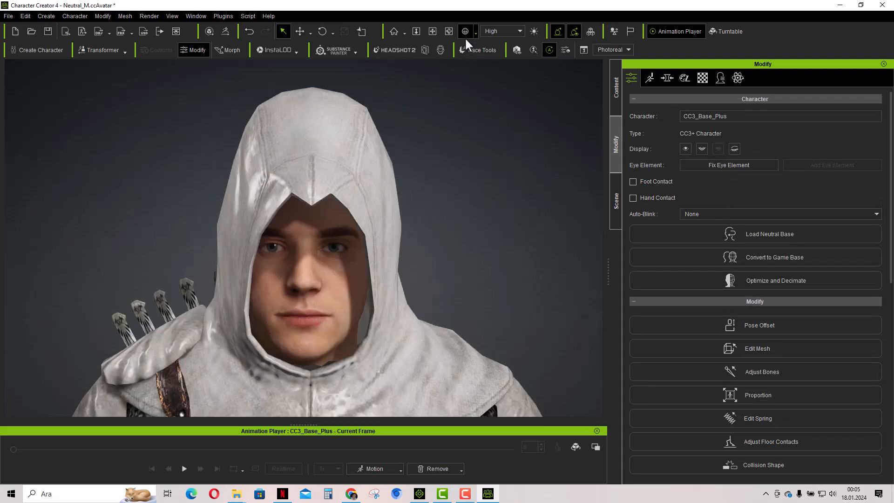
click(665, 77)
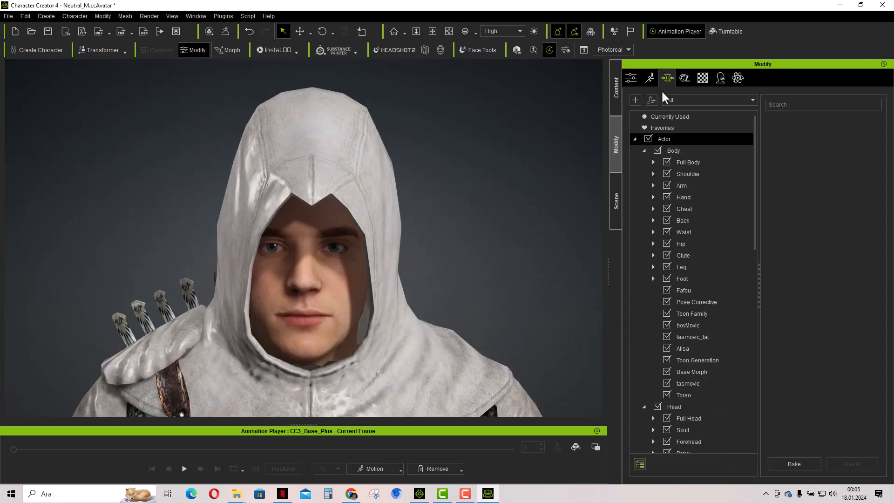
click(677, 406)
scroll(682, 393, down, 6)
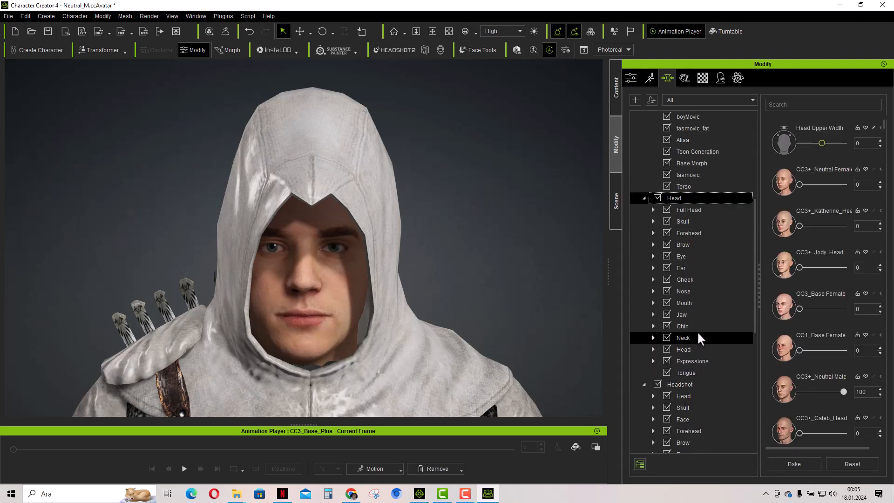
scroll(763, 289, down, 5)
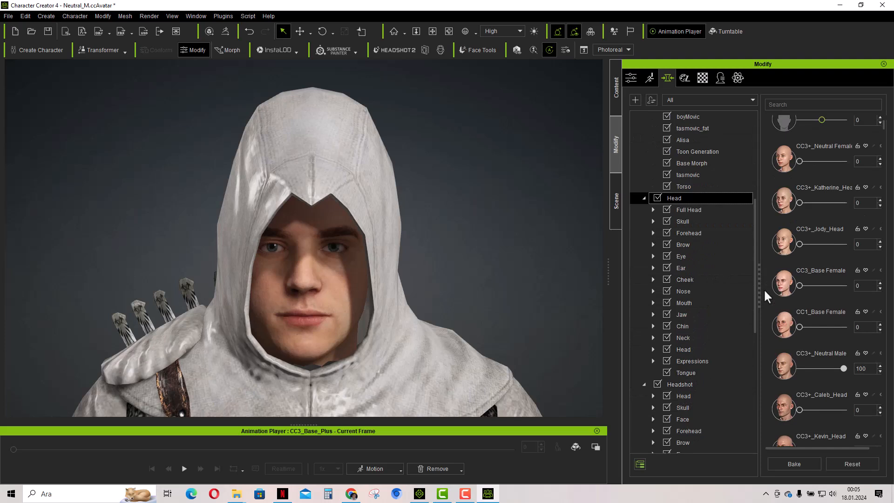
scroll(763, 289, down, 1)
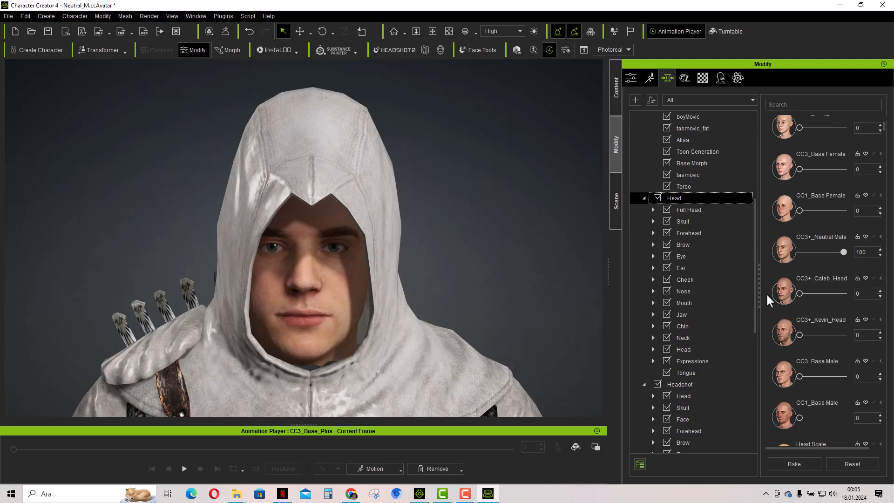
click(799, 293)
drag(836, 299, 869, 300)
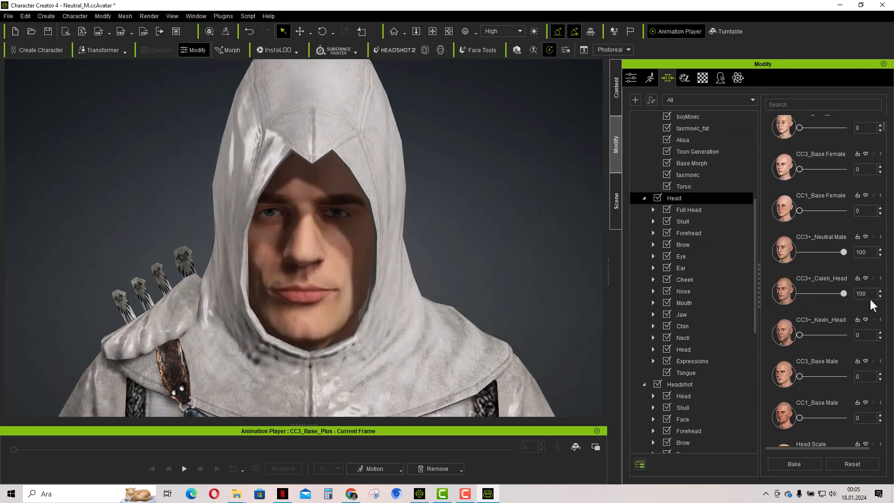
Add the Country Style beard from the HairGroup Beard library to the character.
scroll(495, 281, down, 3)
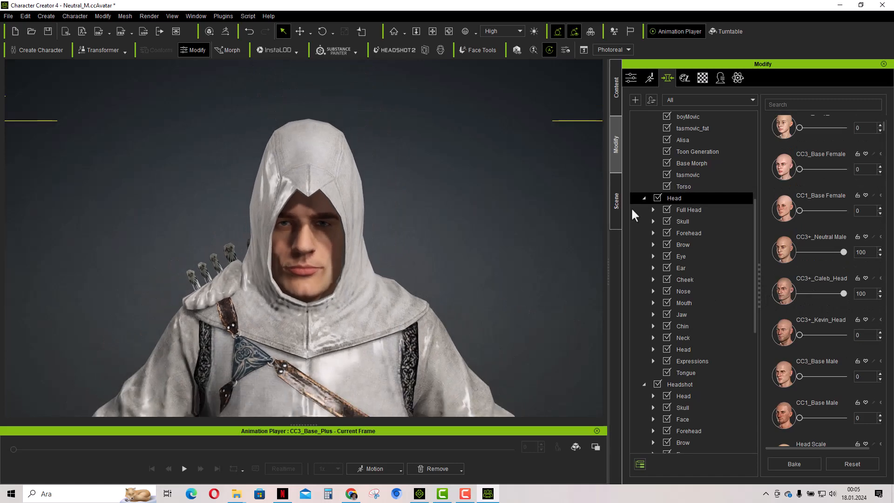
click(615, 90)
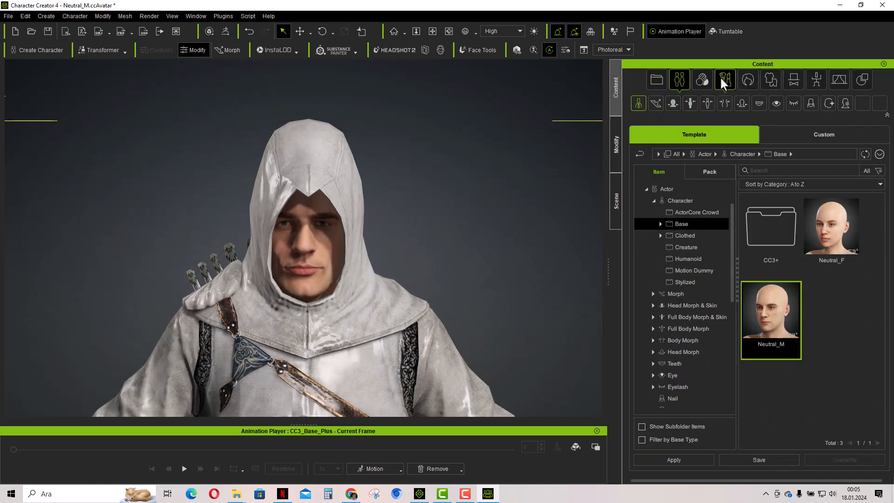
click(744, 78)
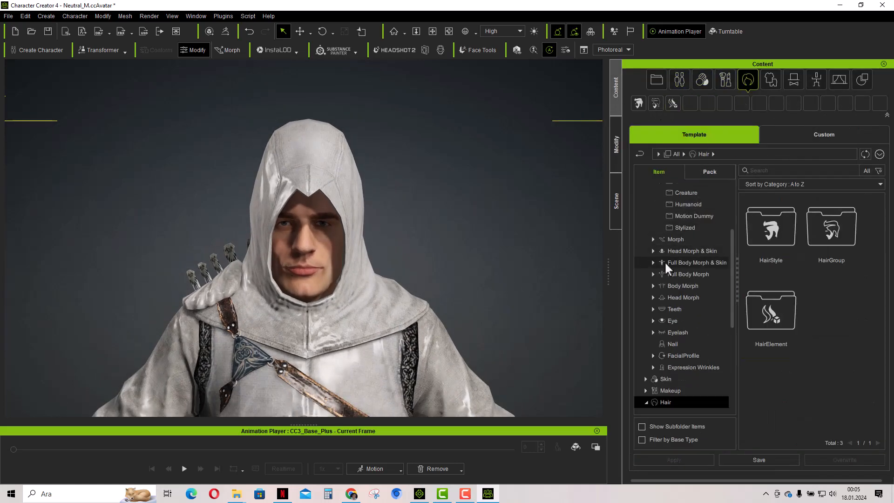
scroll(668, 332, down, 3)
click(653, 304)
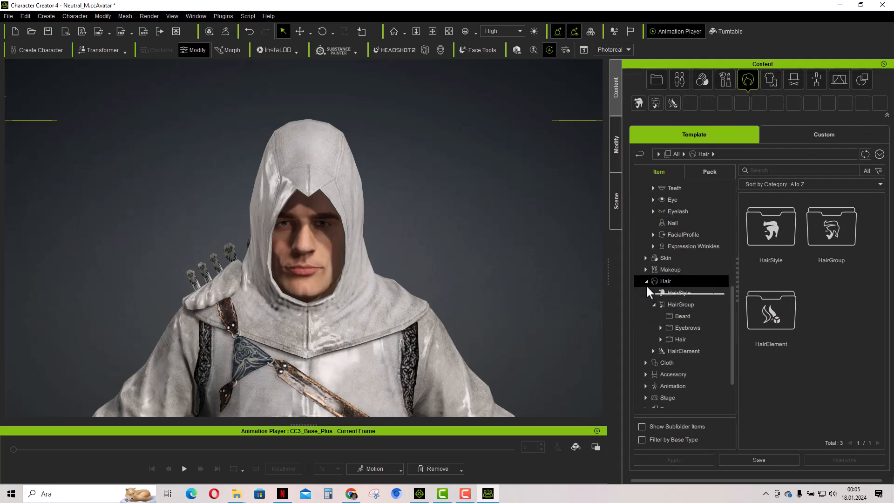
click(675, 293)
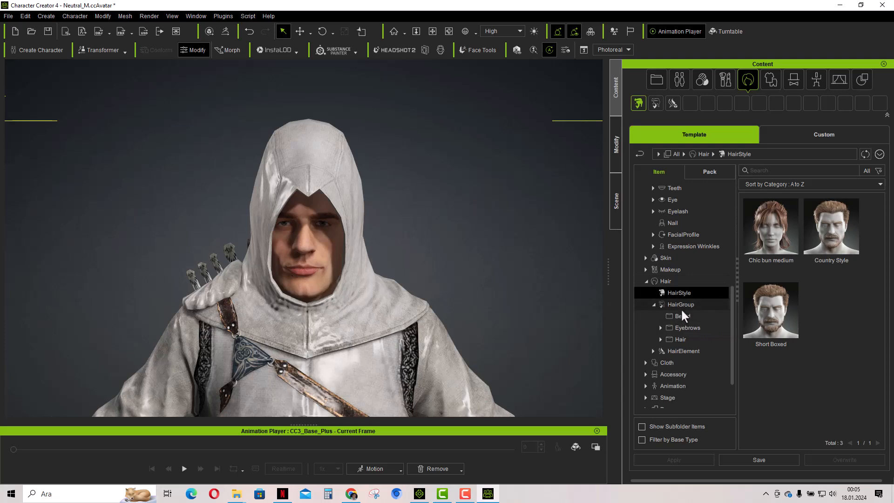
click(683, 316)
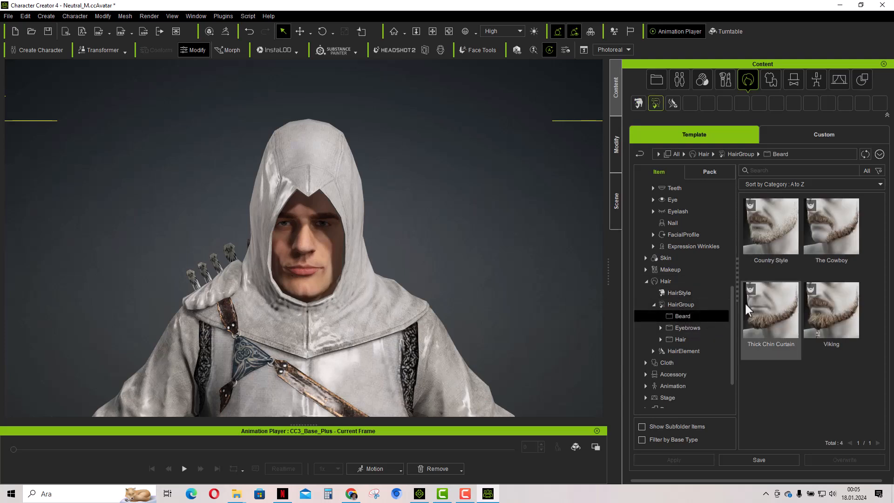
click(775, 229)
double_click(774, 230)
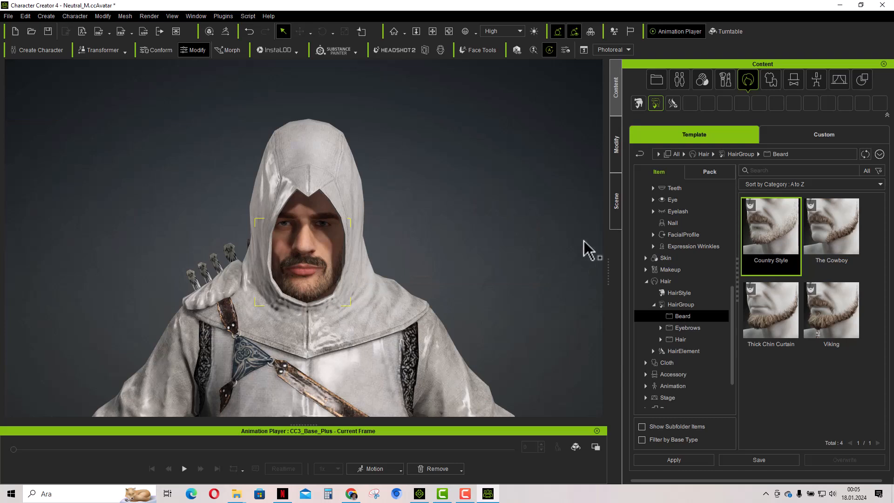
Select the character and apply the D5_Happy facial expression to test the beard on an open mouth.
click(399, 239)
click(333, 249)
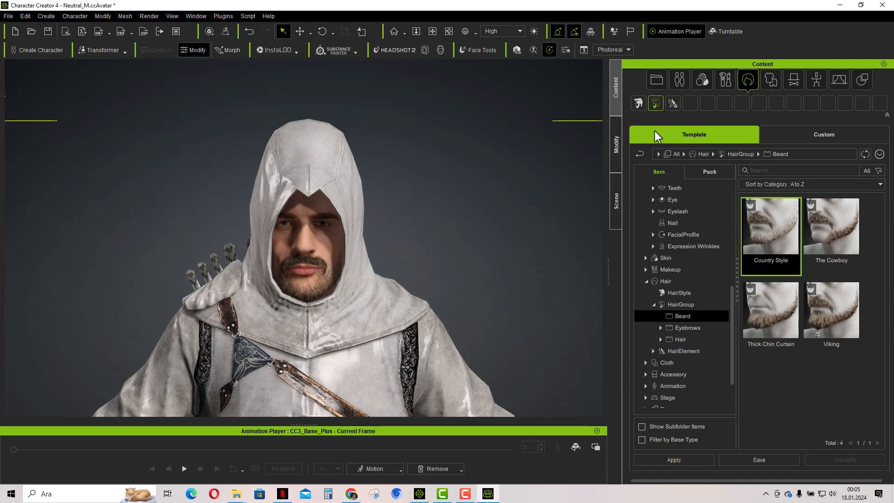
click(615, 149)
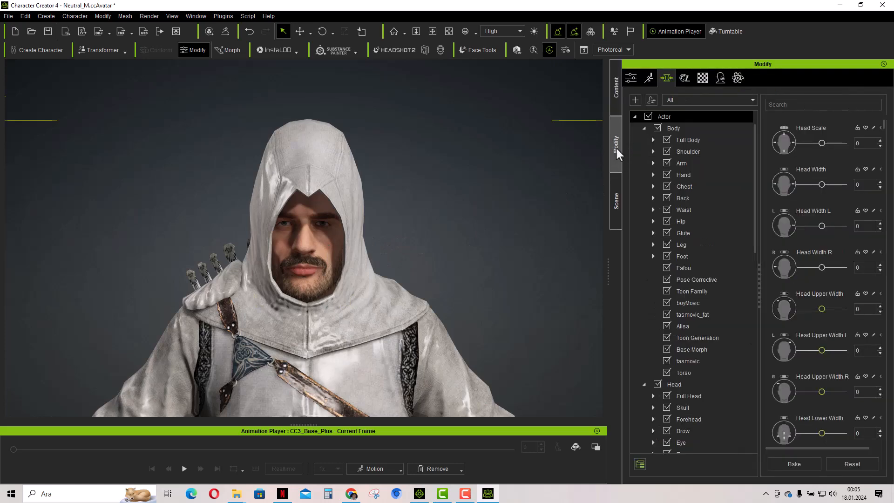
click(636, 80)
click(649, 76)
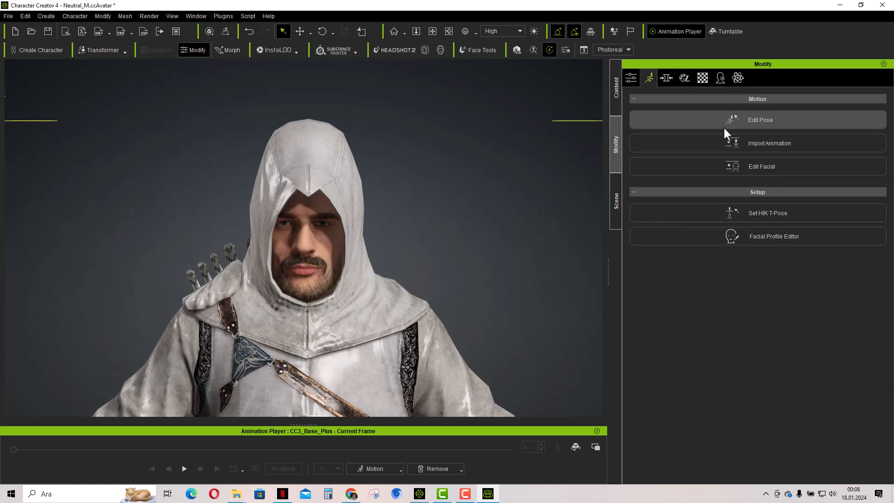
click(751, 171)
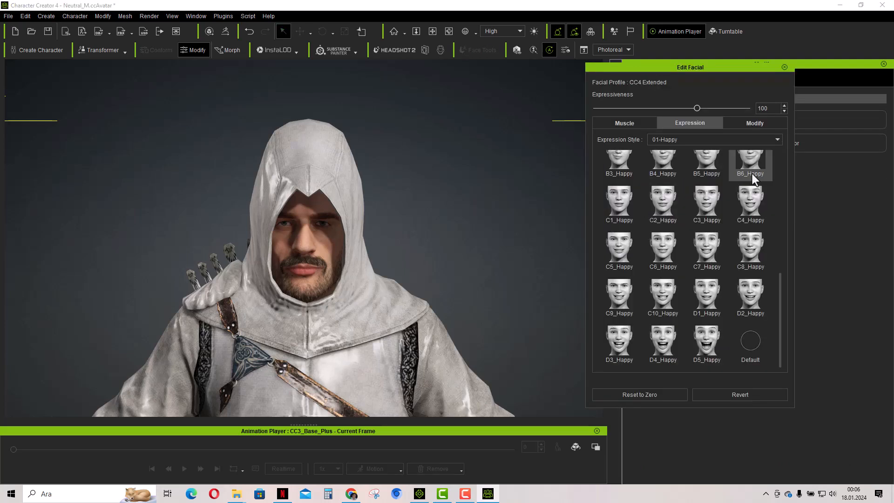
click(707, 344)
scroll(321, 318, up, 4)
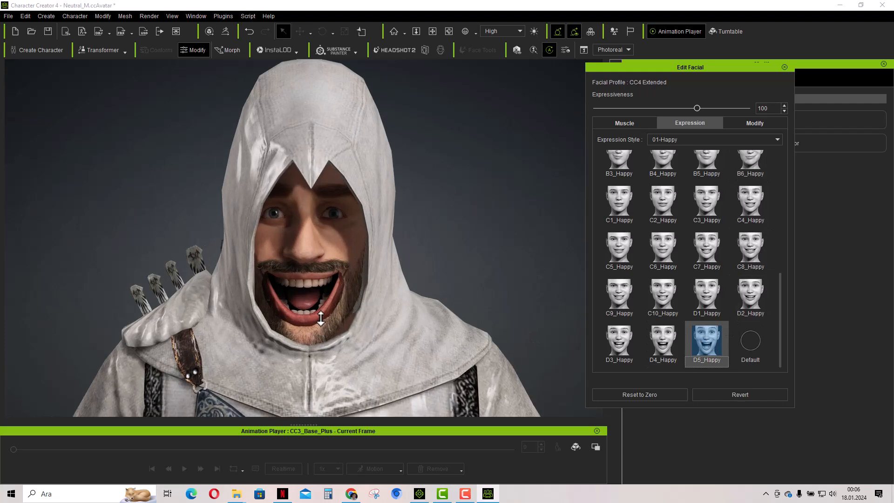
click(448, 31)
mouse_move(419, 205)
mouse_down()
mouse_move(390, 211)
mouse_move(411, 207)
mouse_up()
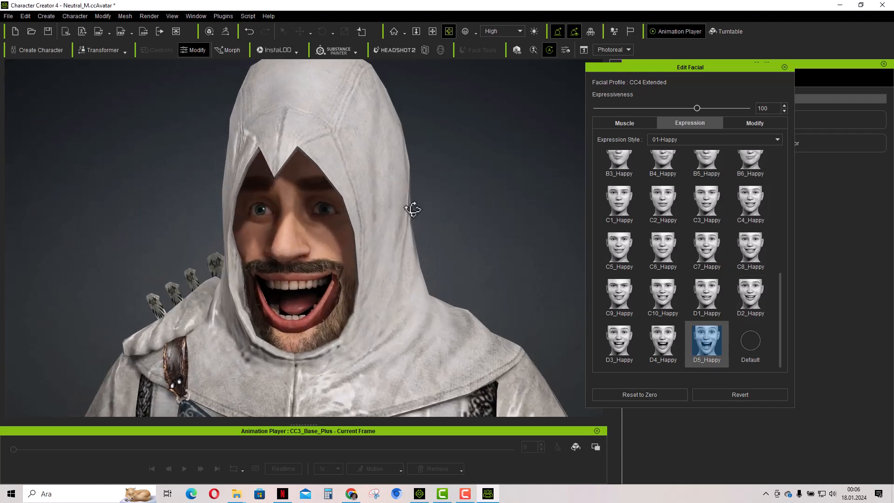
click(784, 68)
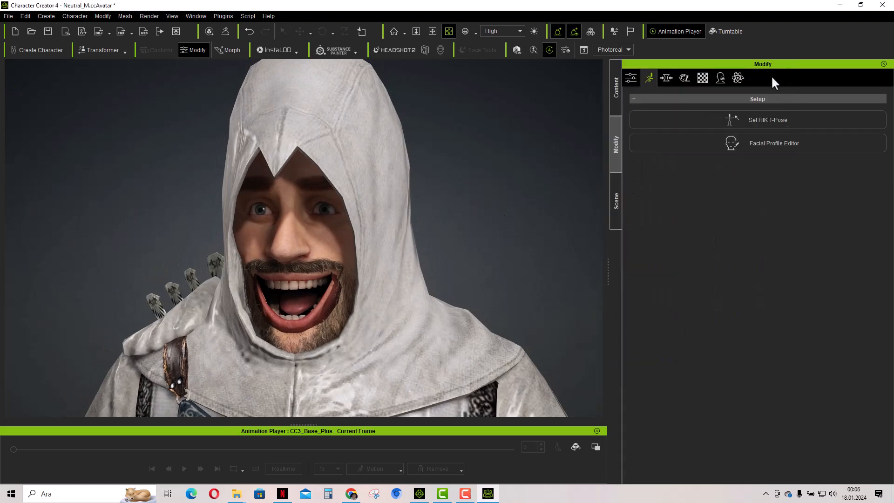
Try to sculpt the face mesh at the corner of the mouth in Sculpt mode.
click(632, 76)
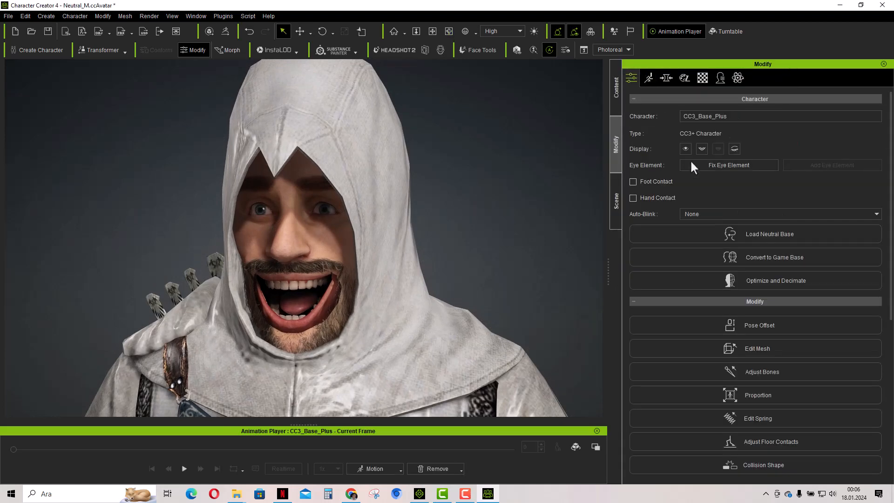
click(759, 348)
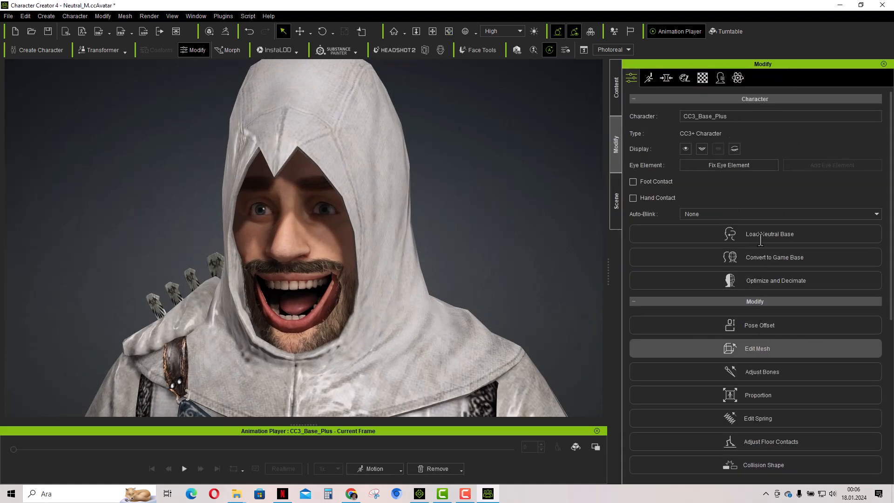
click(854, 140)
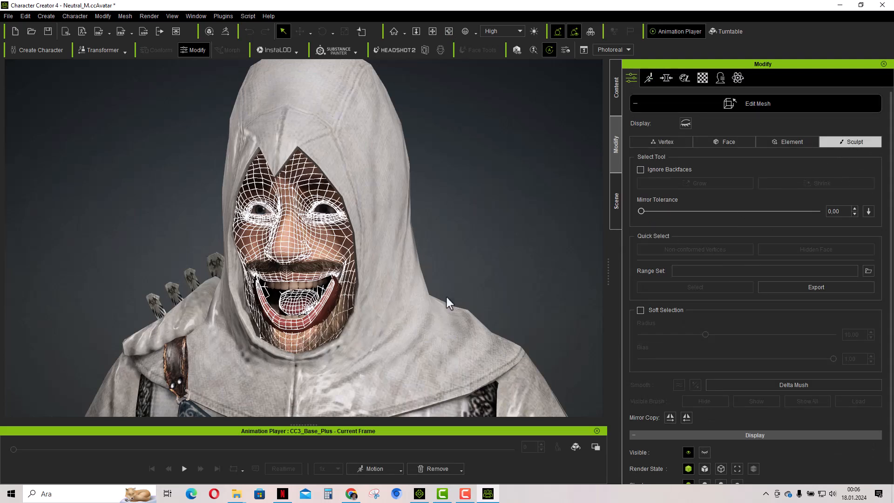
drag(338, 292, 327, 314)
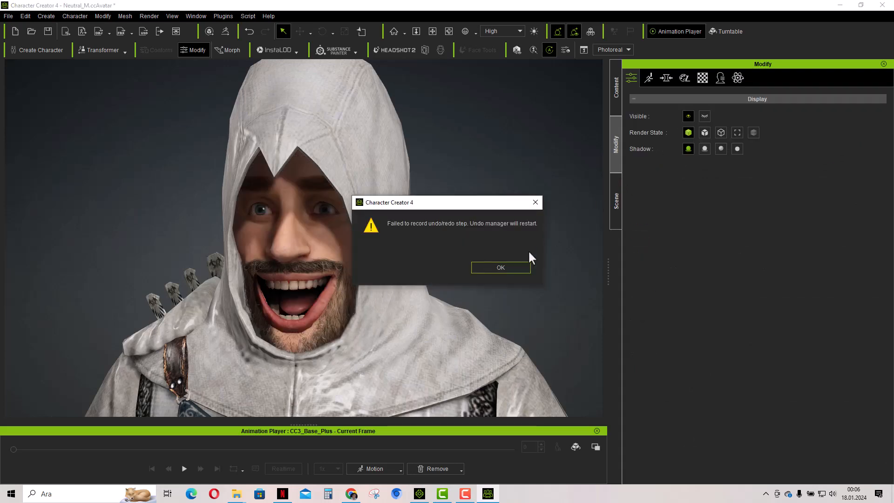
click(489, 266)
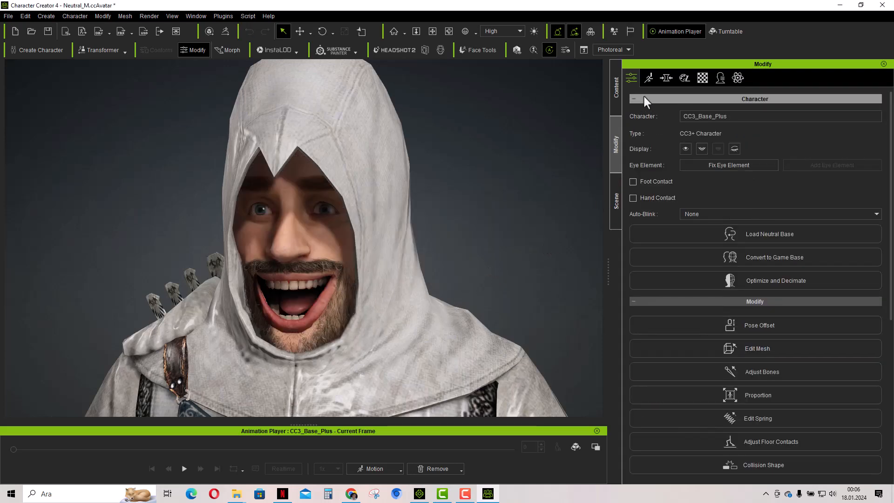
Try the 1_Show, 6_LickD and 14_Relax expressions from the 07-Tongue style on the face.
click(647, 78)
click(745, 169)
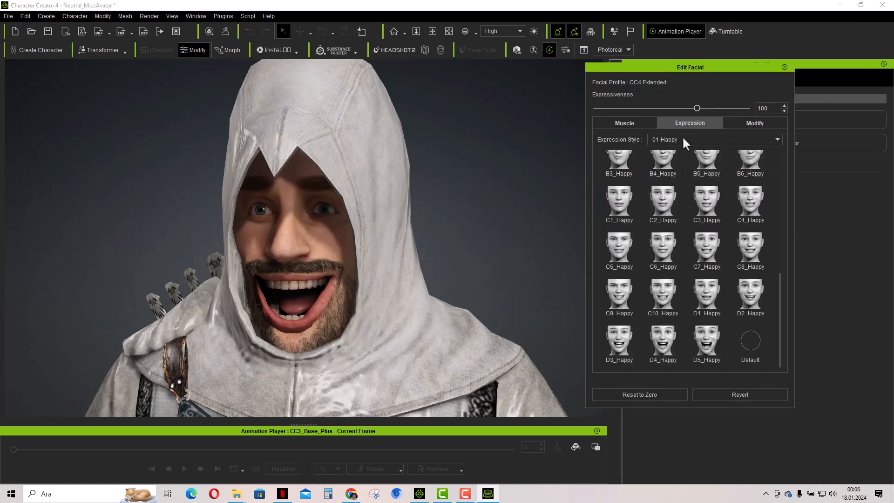
click(680, 138)
click(672, 188)
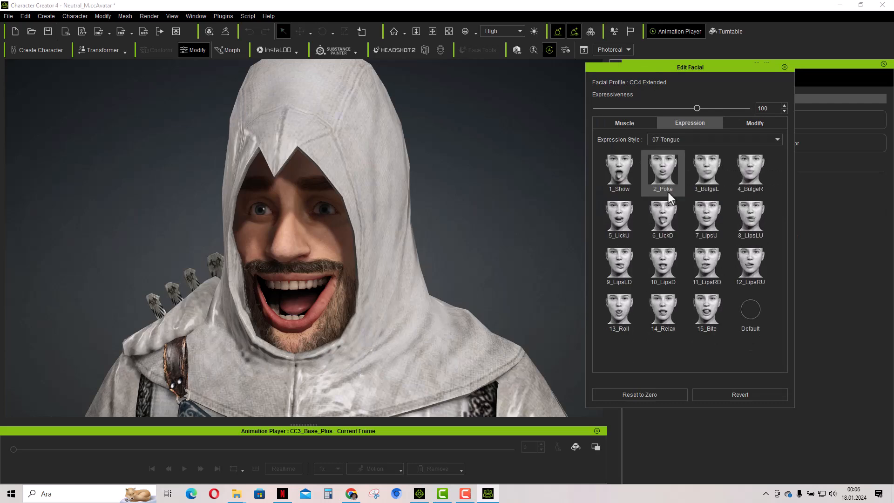
click(616, 172)
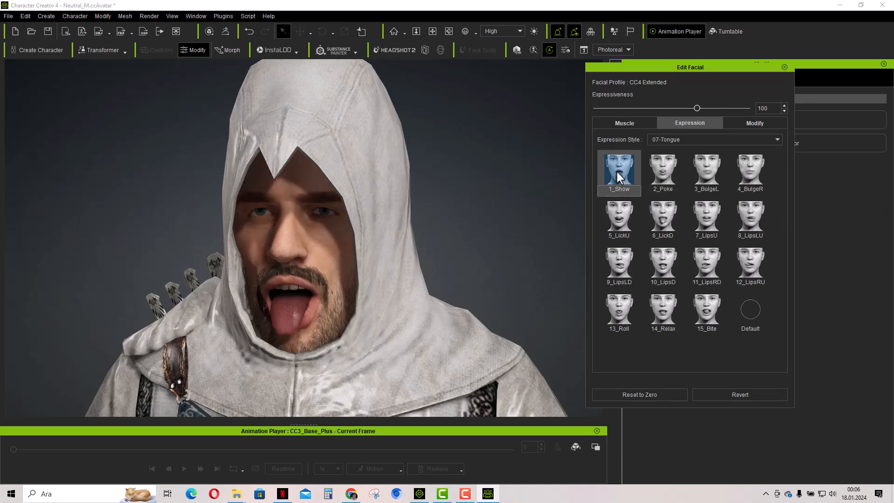
click(670, 217)
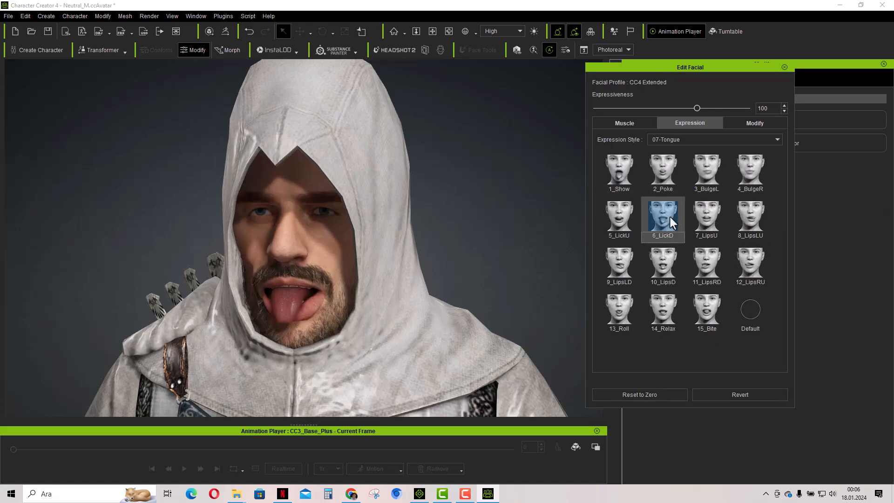
click(664, 318)
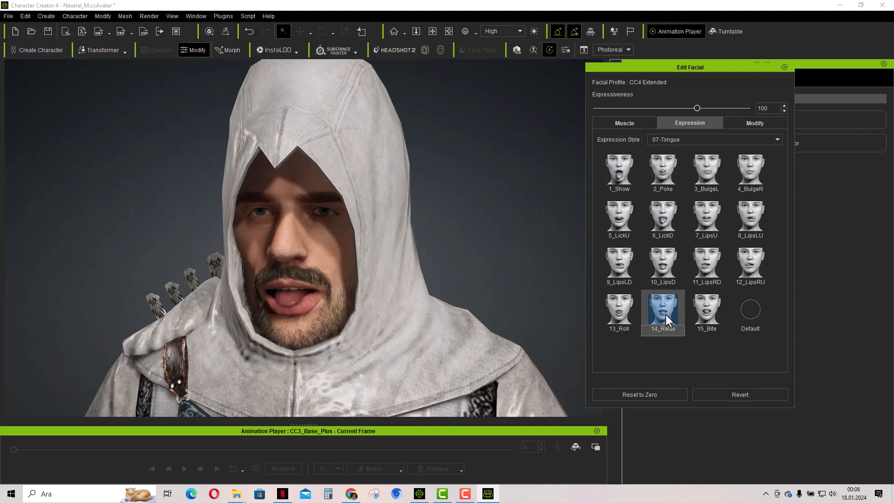
Compare 03-Angry expressions such as A9_Angry, A13_Angry and A14_Angry, and apply the one directly below A14_Angry.
click(694, 138)
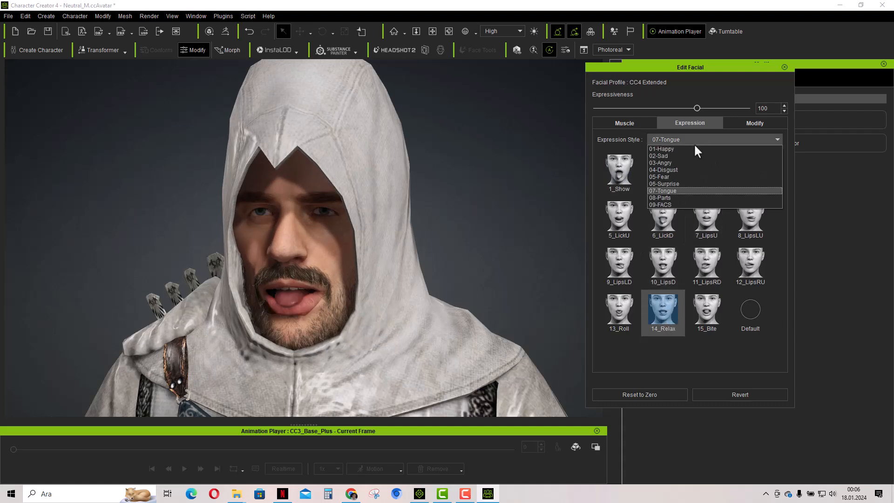
click(665, 163)
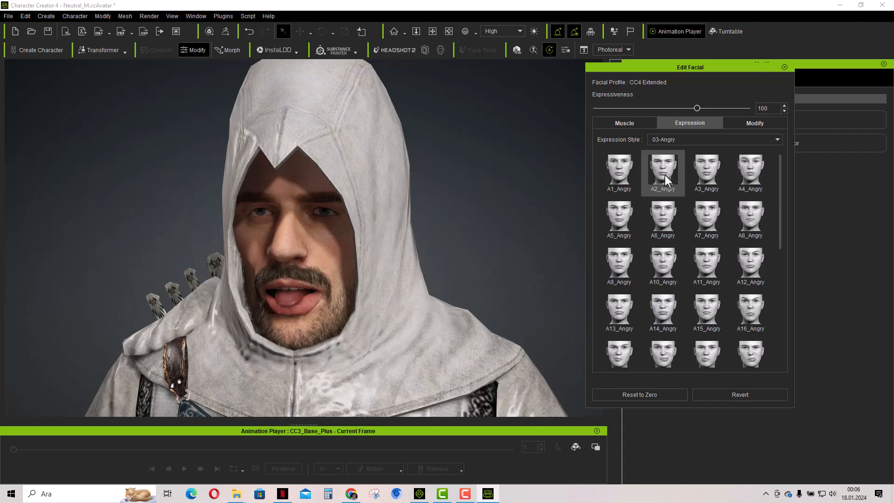
click(751, 355)
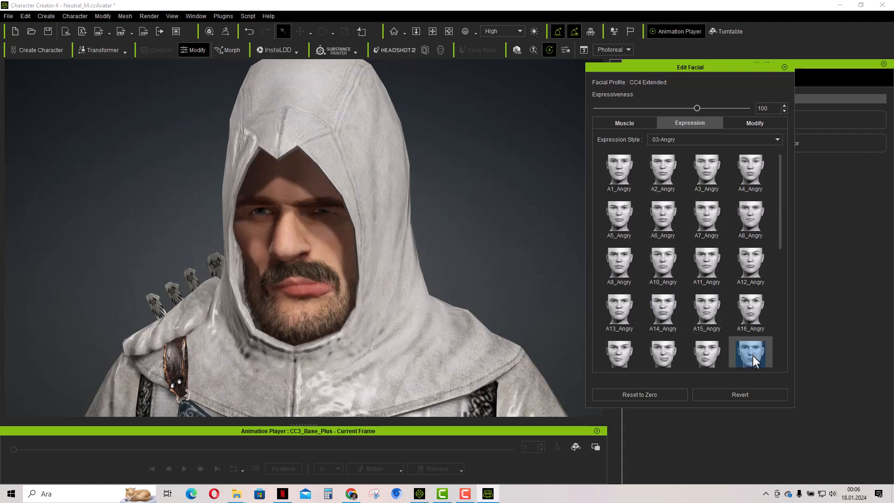
click(662, 355)
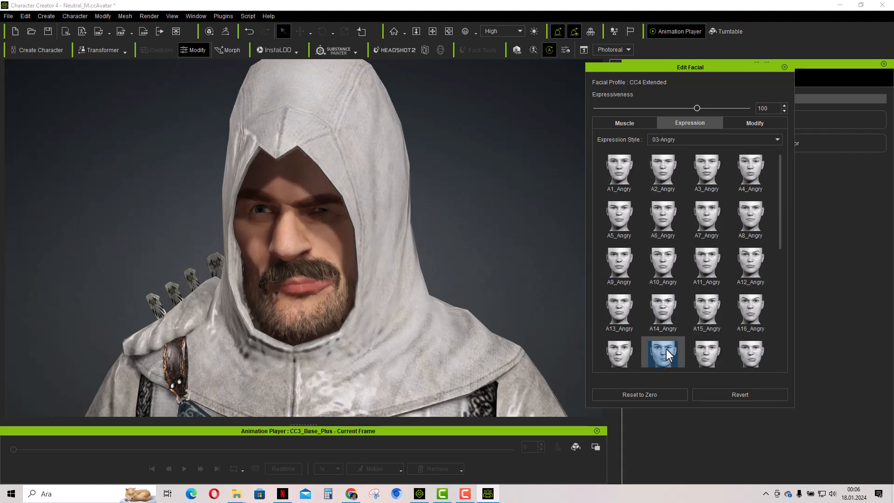
click(618, 264)
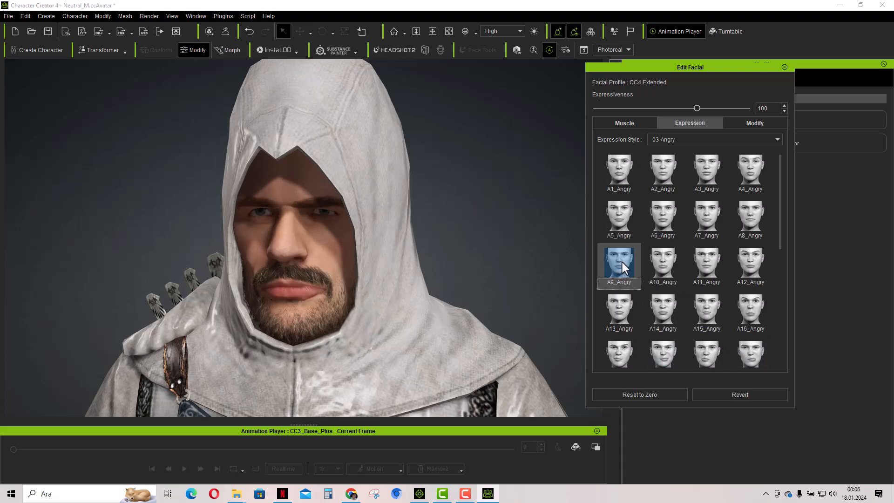
click(660, 312)
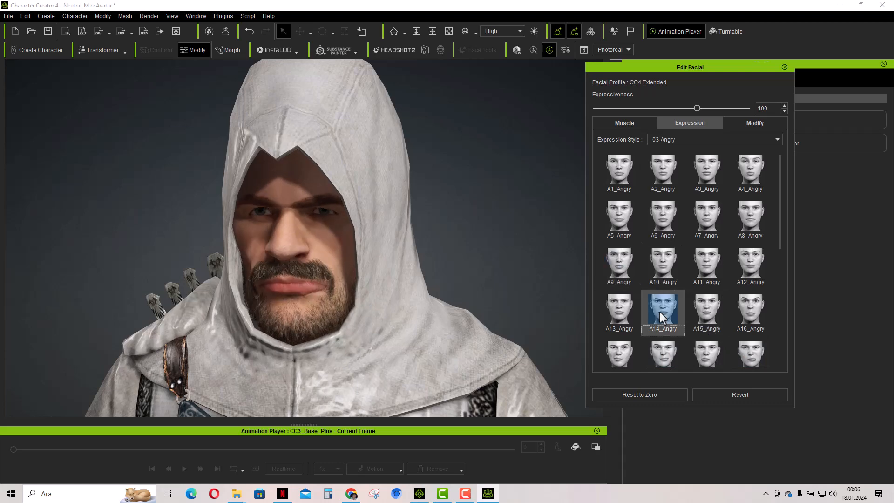
click(624, 308)
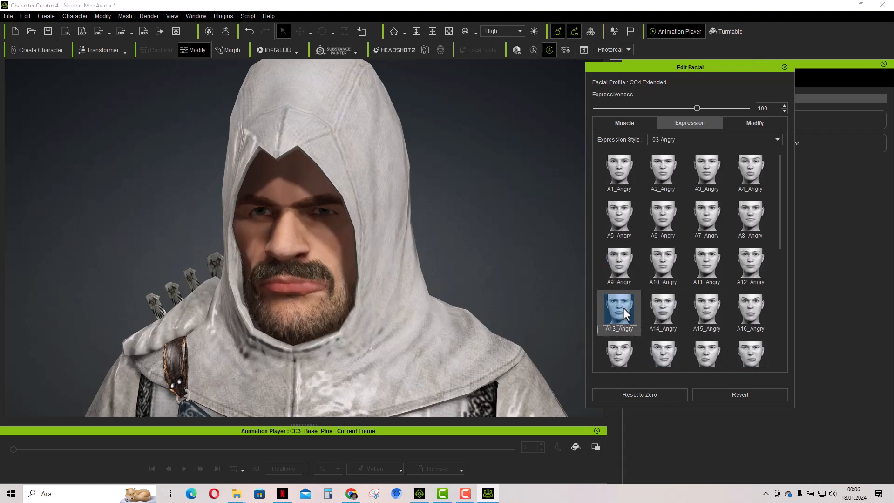
click(624, 353)
click(664, 358)
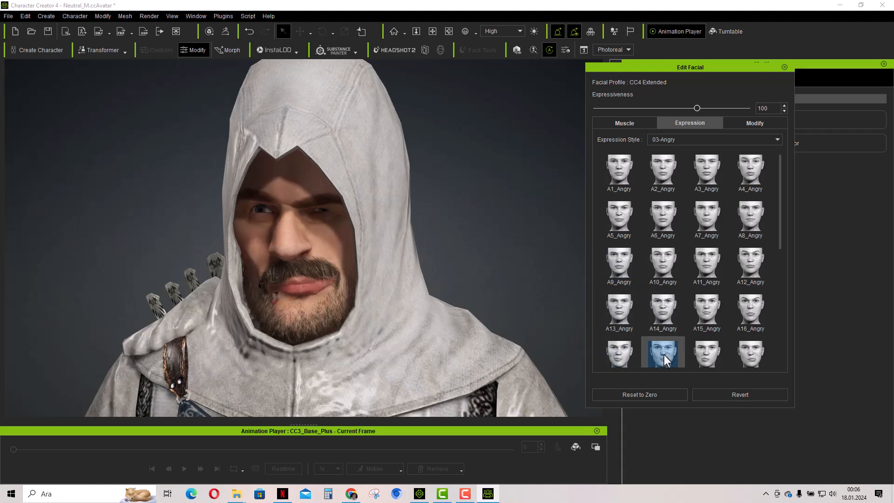
click(784, 67)
Sculpt the face mesh over the dark patch below the corner of the mouth, then finish mesh editing.
click(631, 77)
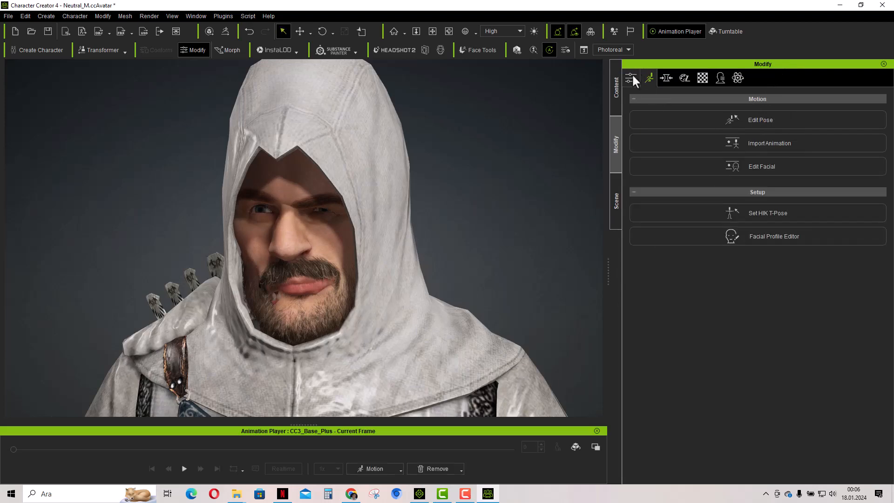
click(755, 347)
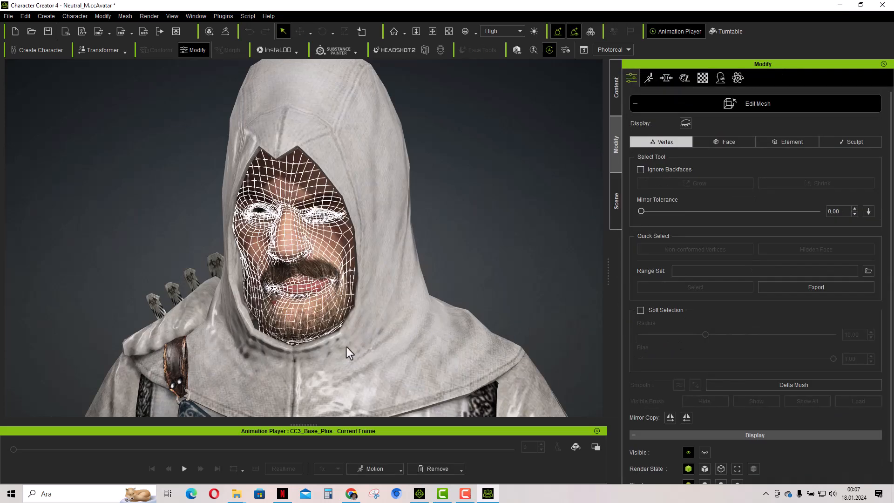
scroll(334, 350, up, 5)
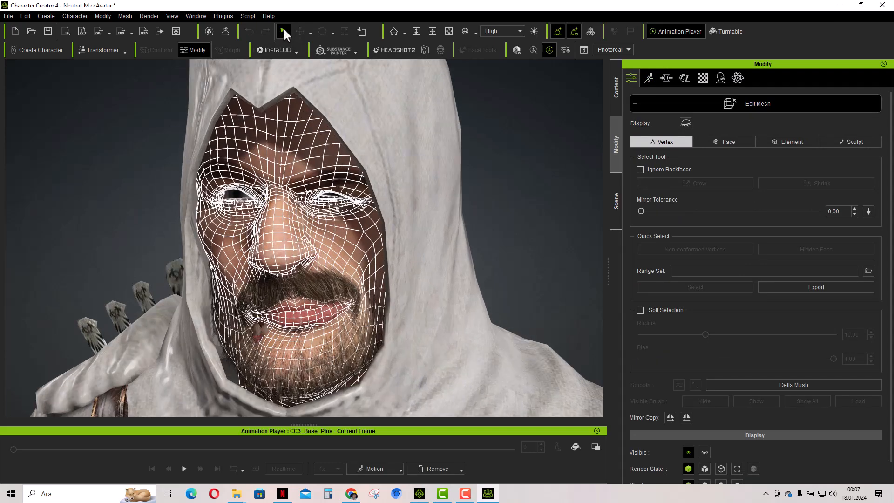
click(844, 141)
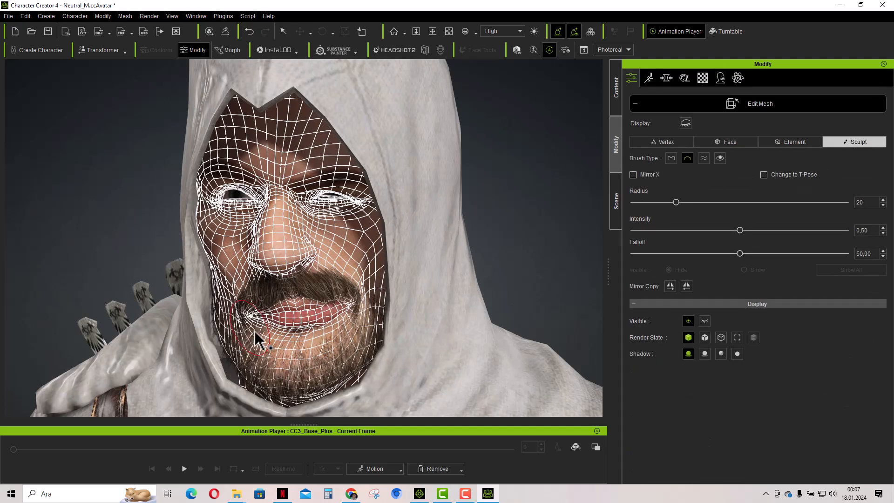
click(747, 102)
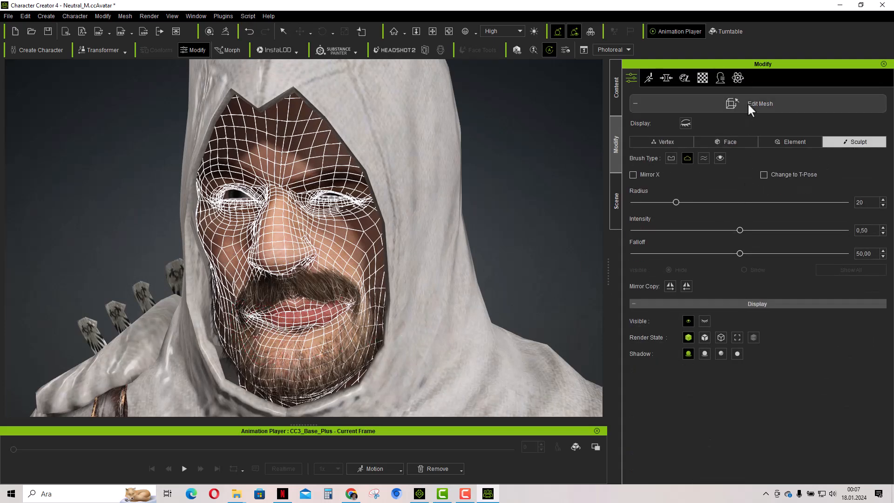
click(509, 271)
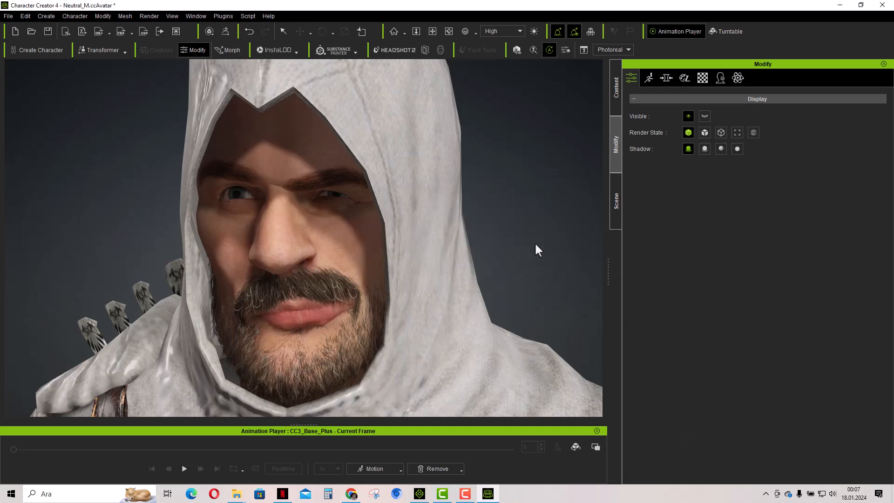
Try the 04-Disgust facial expressions directly below B1_Disgust and B2_Disgust on the face.
click(649, 77)
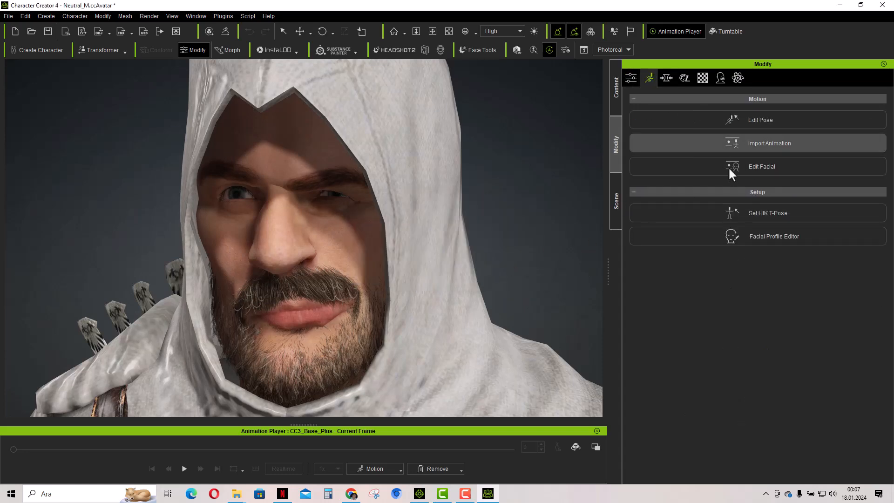
click(755, 164)
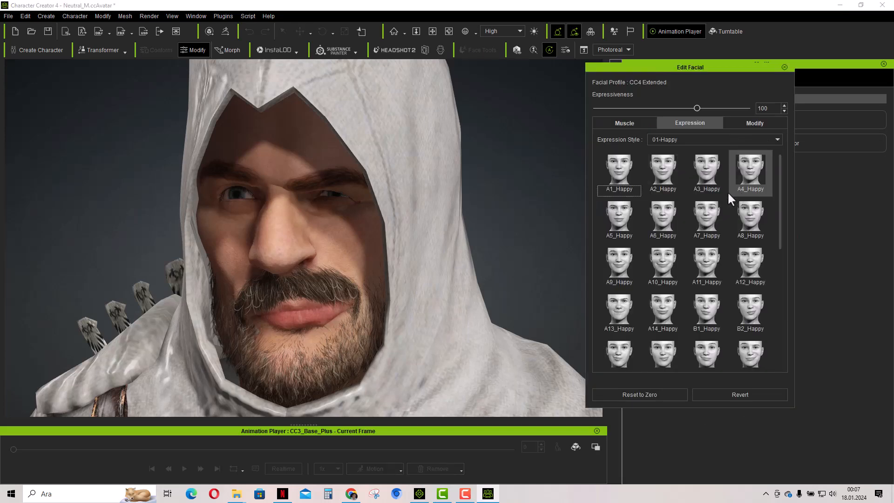
click(688, 138)
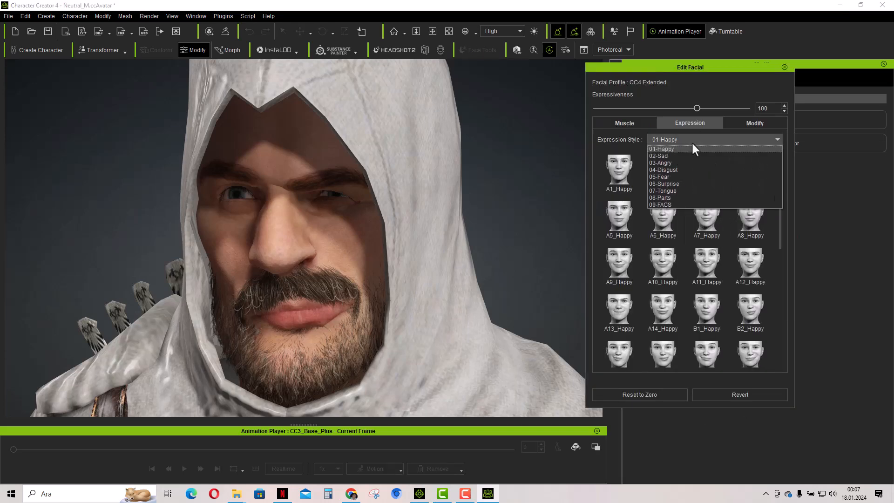
click(670, 170)
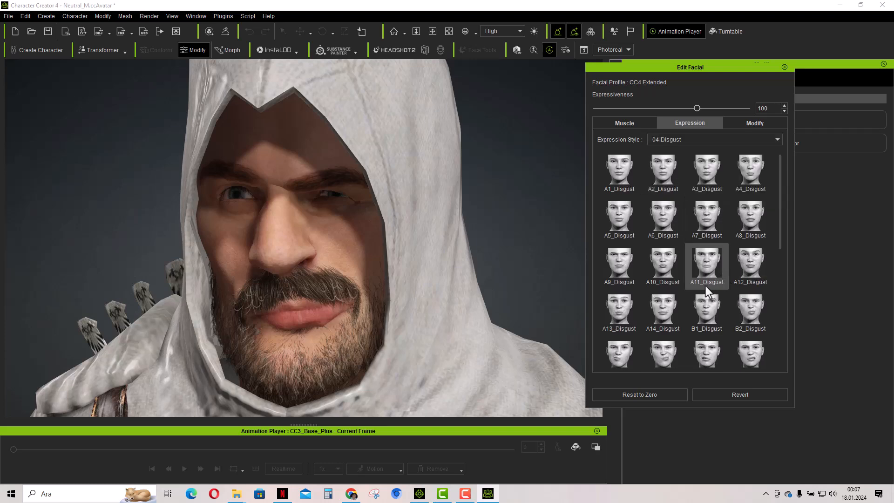
click(705, 357)
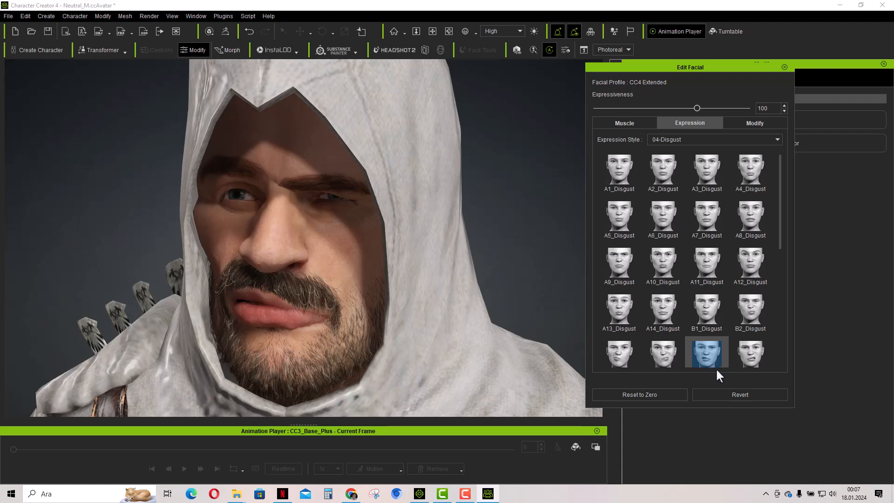
click(754, 362)
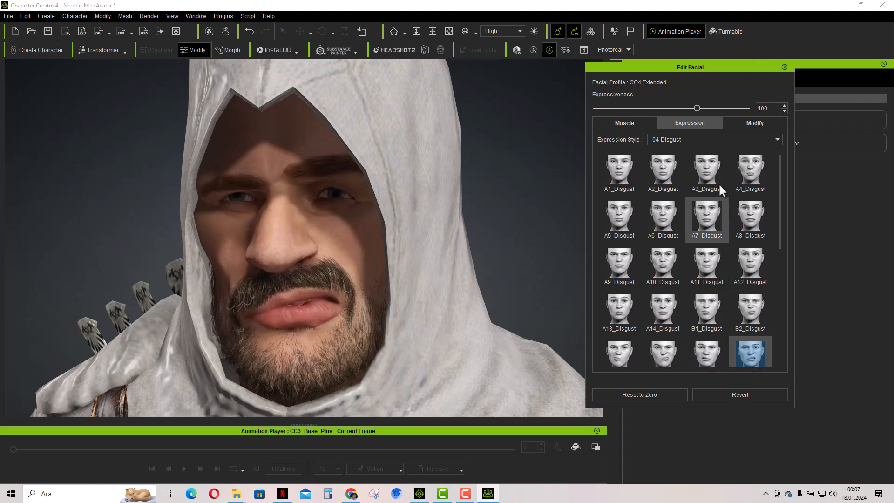
Apply the 08-Parts expression directly below C1_Sneer to the face and close the facial editor.
click(691, 138)
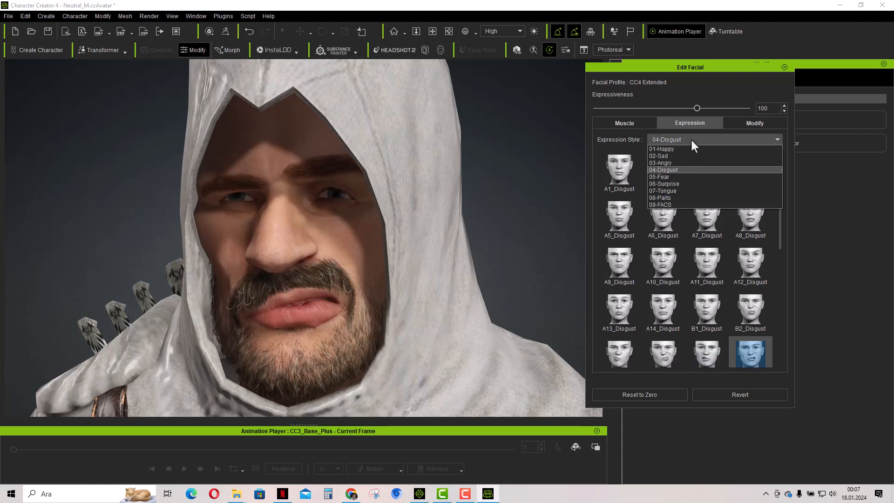
click(670, 198)
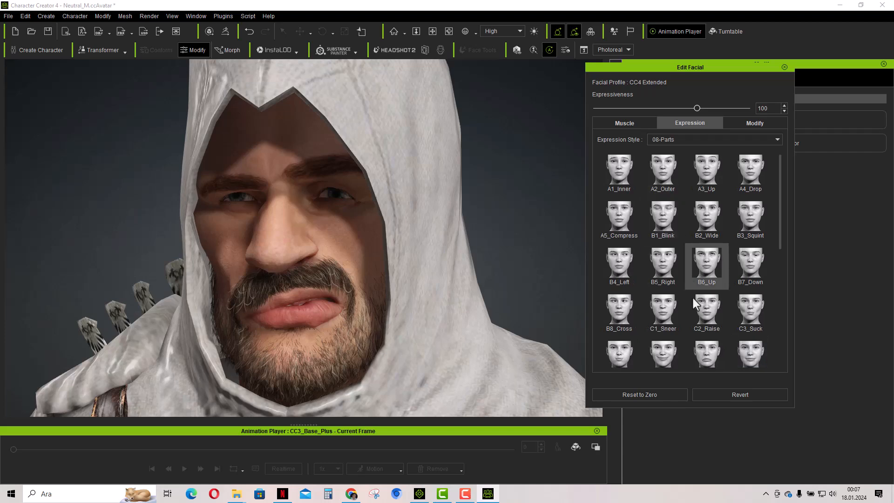
click(666, 354)
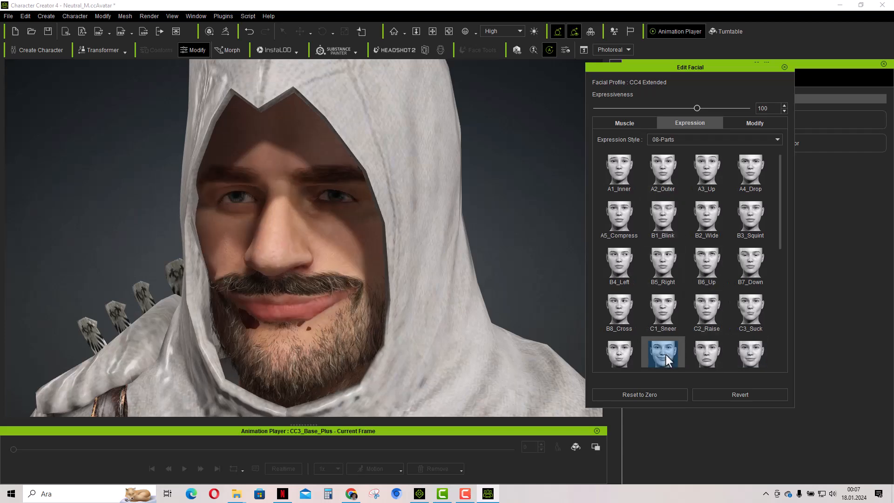
click(784, 67)
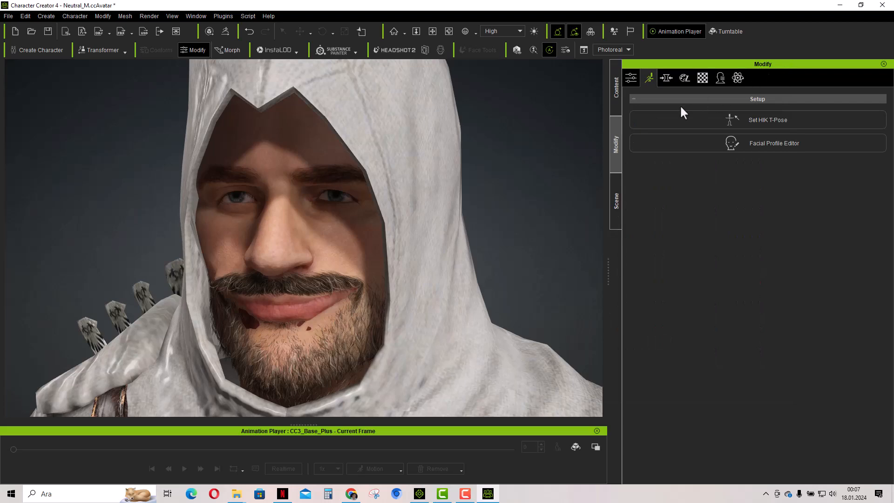
Sculpt the face mesh over the dark spots below the lips in the smiling pose, then finish mesh editing.
click(630, 78)
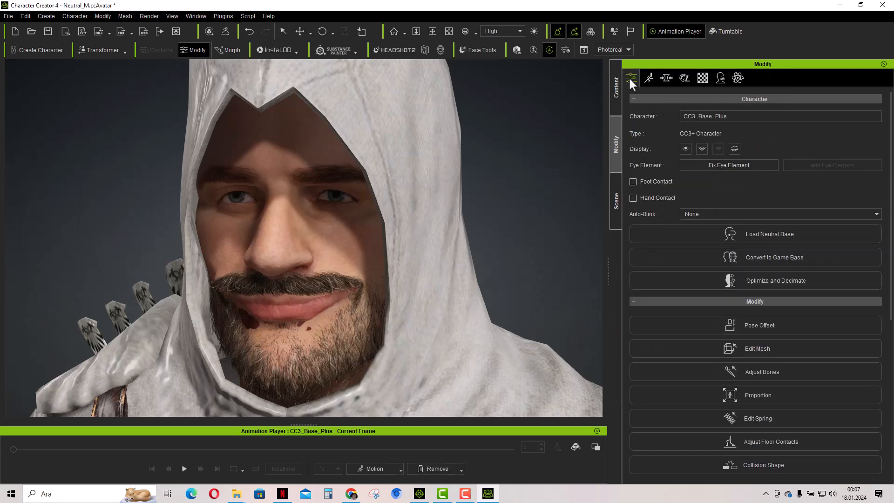
click(752, 351)
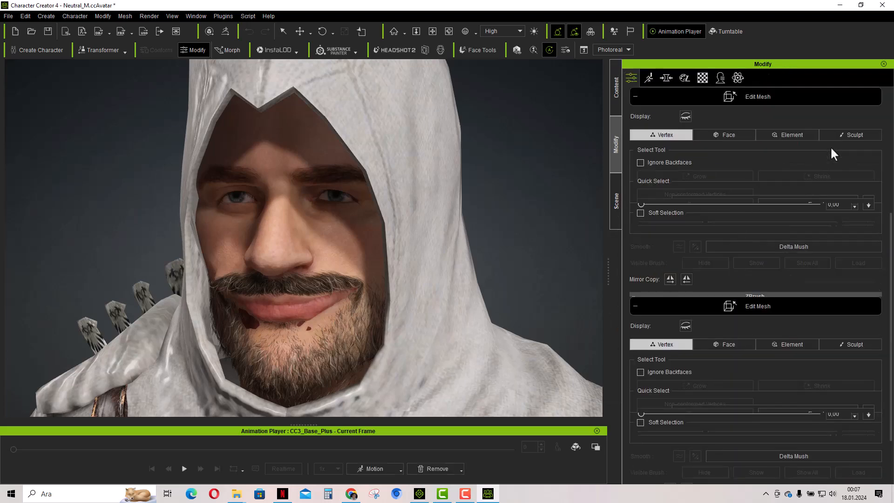
click(847, 141)
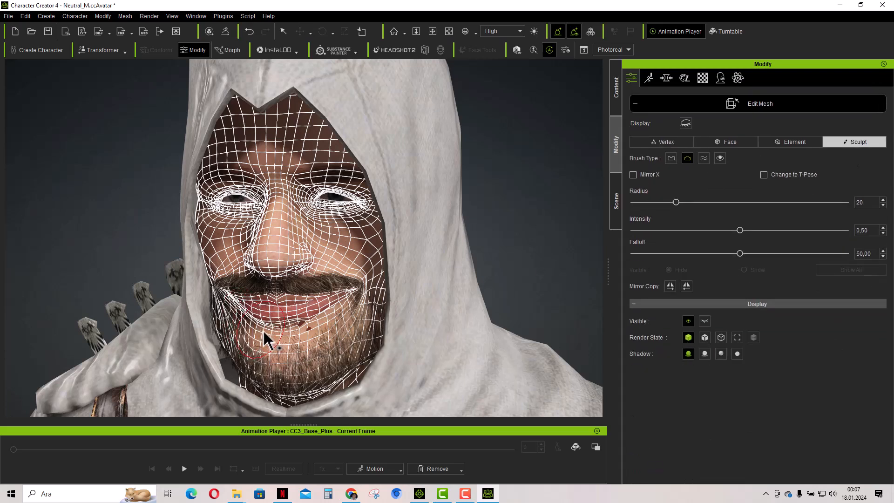
click(758, 103)
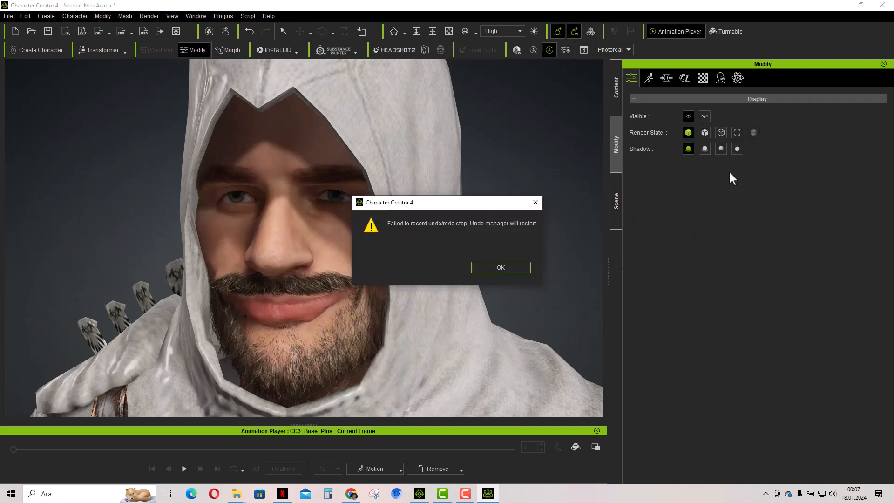
click(524, 266)
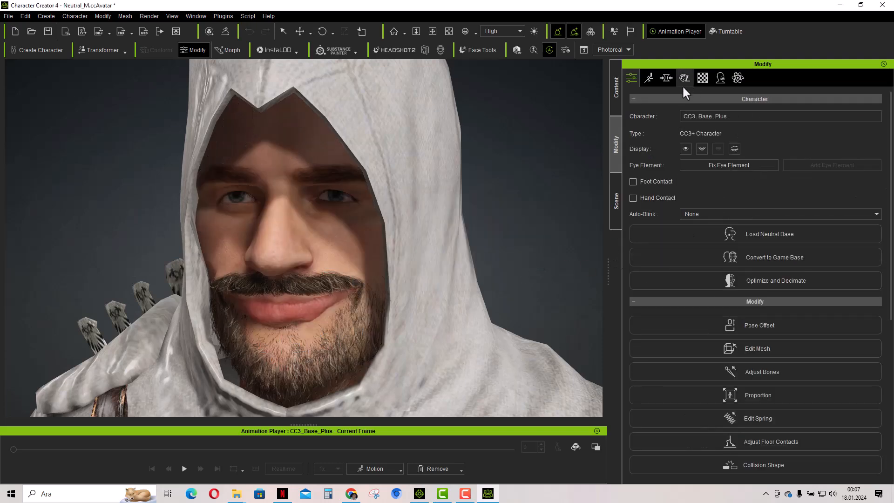
Try 02-Sad facial expressions: the one directly below B2_Sad, A6_Sad, and the one directly below A14_Sad.
click(649, 77)
click(740, 167)
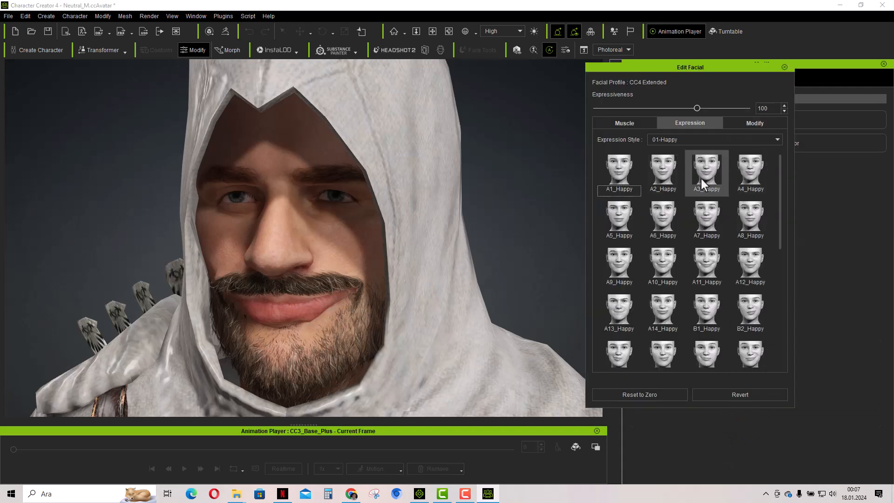
click(692, 139)
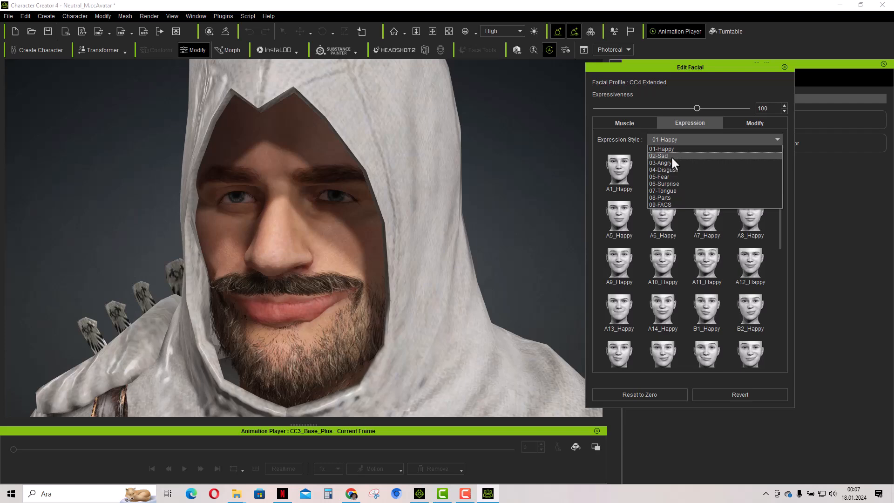
click(671, 157)
click(748, 357)
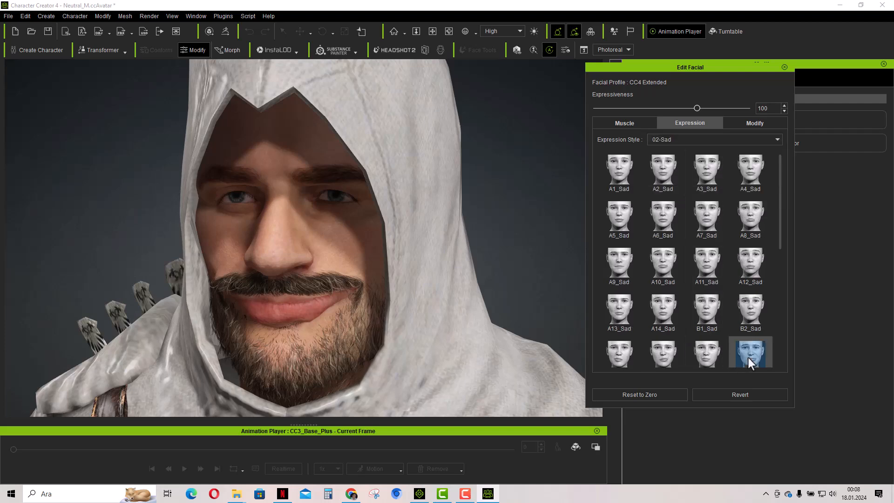
click(667, 217)
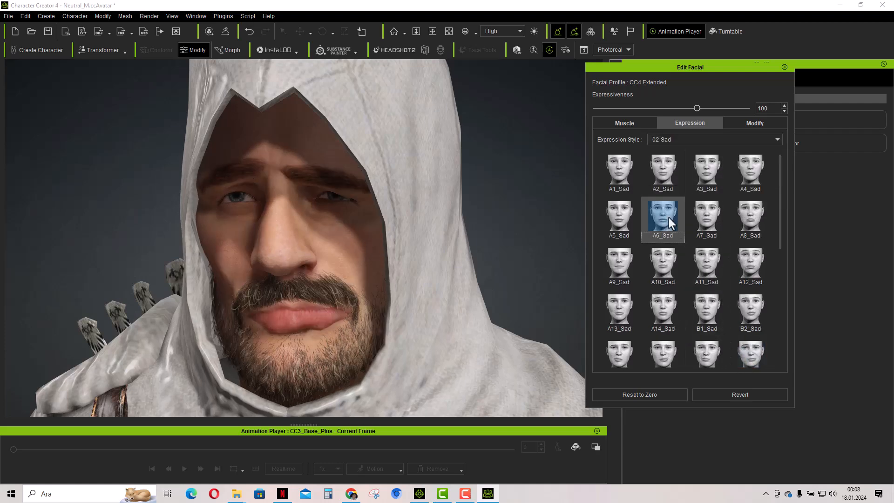
click(663, 359)
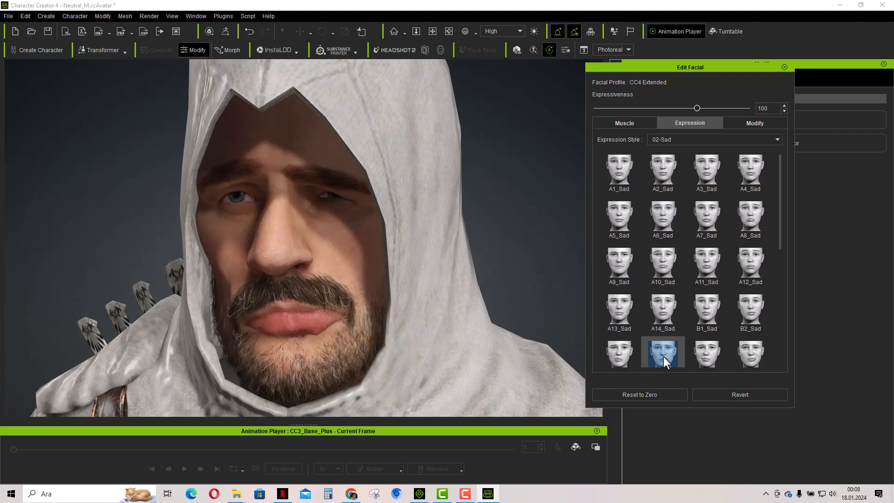
Apply the open-mouthed 06-Surprise expression directly below B1_Surprise and close the facial editor.
click(688, 139)
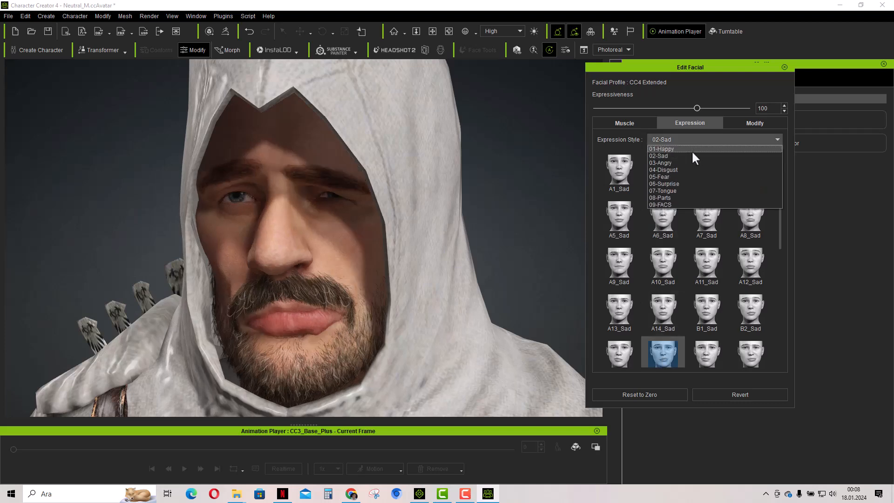
click(666, 184)
click(708, 356)
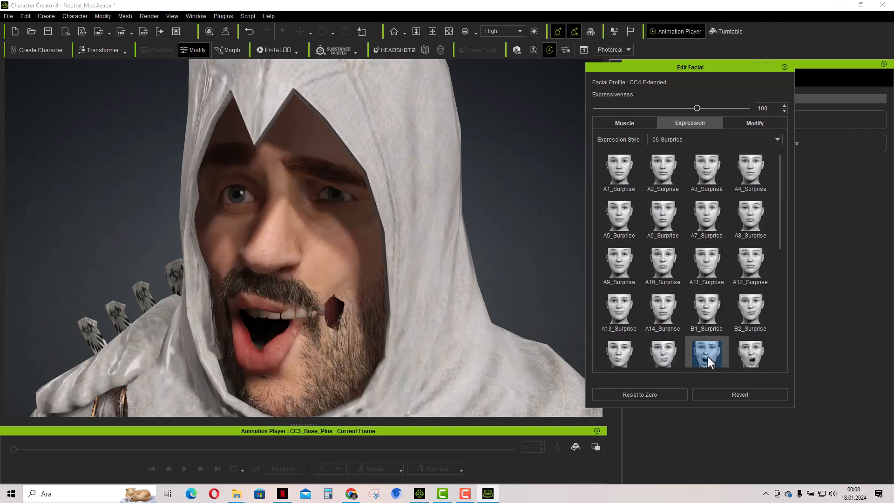
click(784, 67)
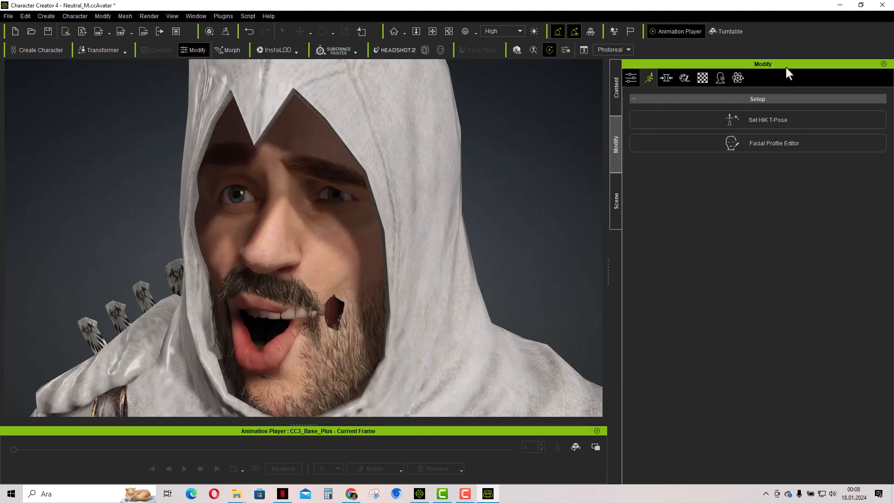
Sculpt the face mesh over the dark hole in the cheek beside the open mouth, then finish mesh editing.
click(631, 77)
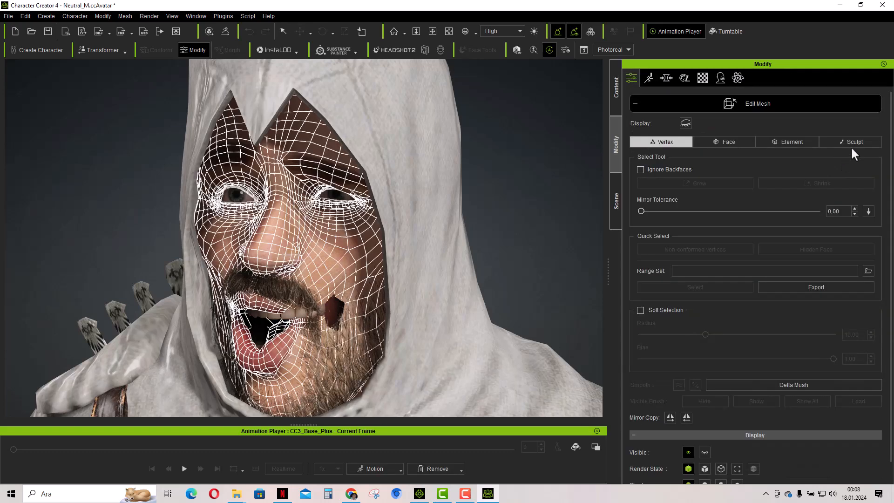
click(855, 141)
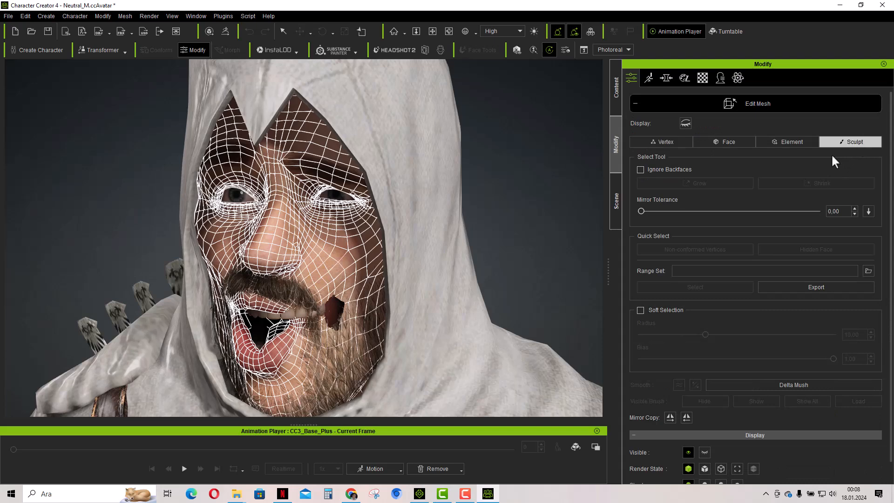
click(342, 320)
click(342, 301)
click(341, 305)
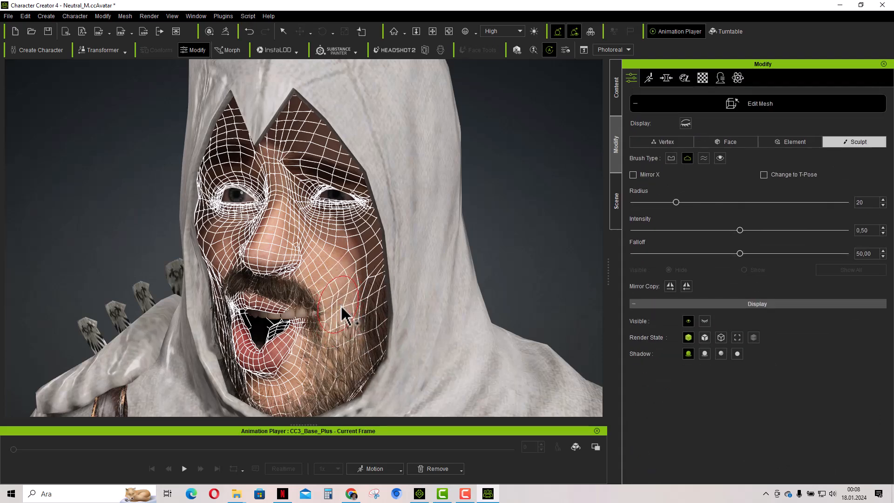
click(759, 108)
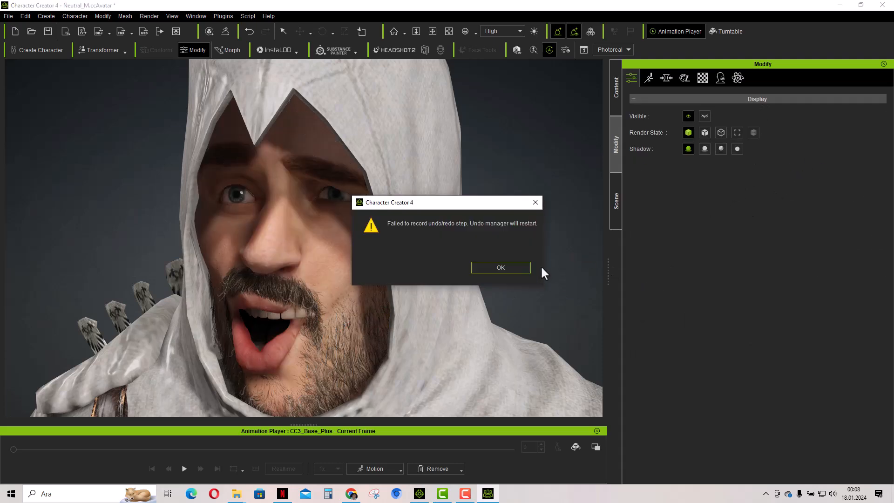
click(512, 266)
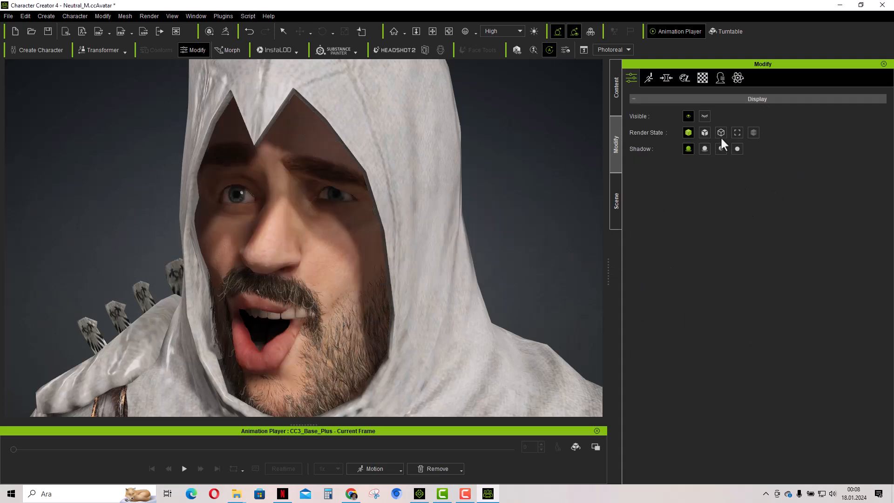
Apply the open-mouthed 06-Surprise expression directly below B2_Surprise, inspect the face from the front, and close the facial editor.
click(647, 77)
click(737, 168)
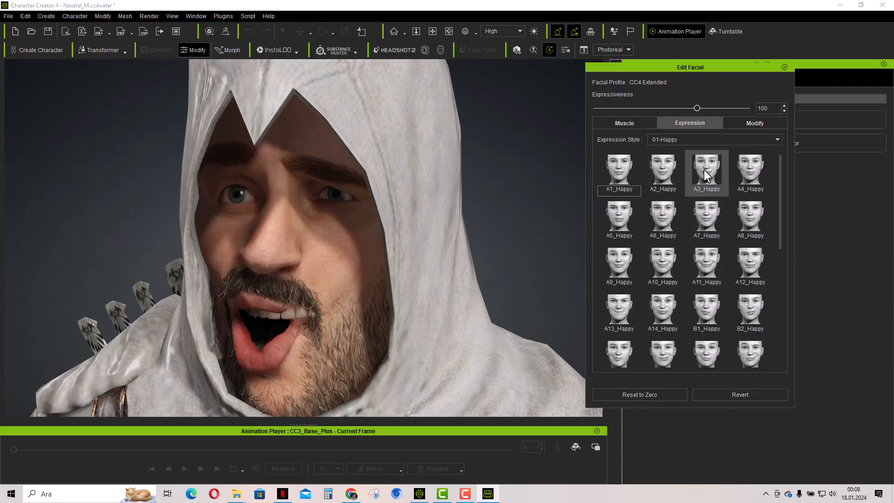
click(688, 139)
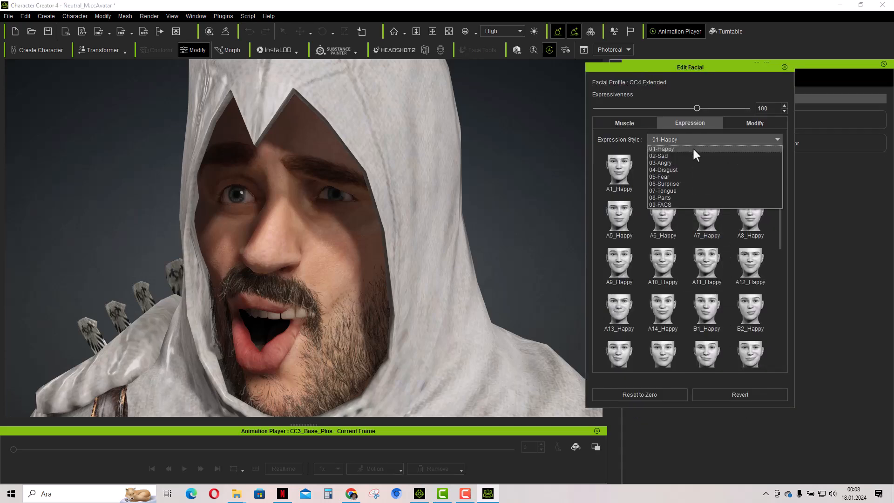
click(672, 184)
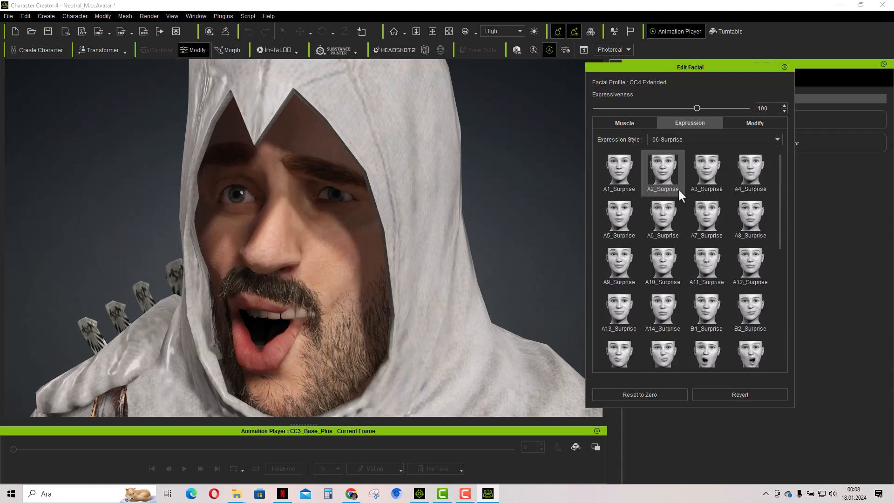
click(755, 357)
click(448, 31)
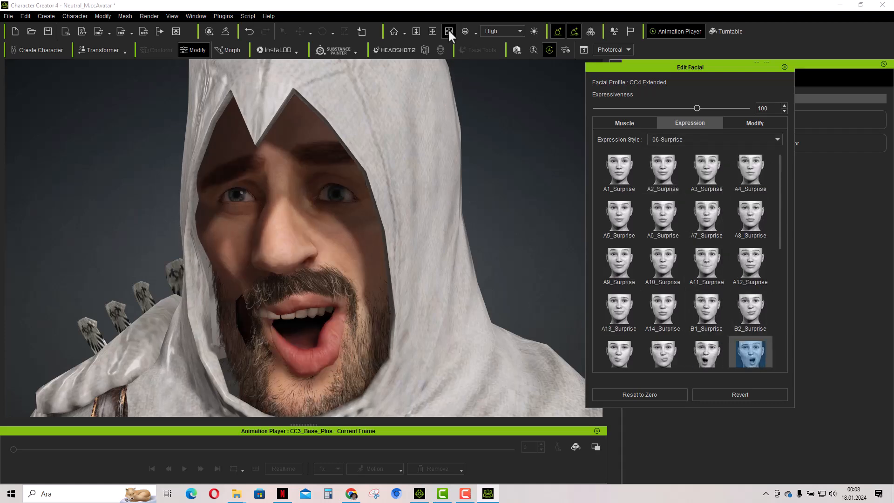
drag(375, 216, 411, 259)
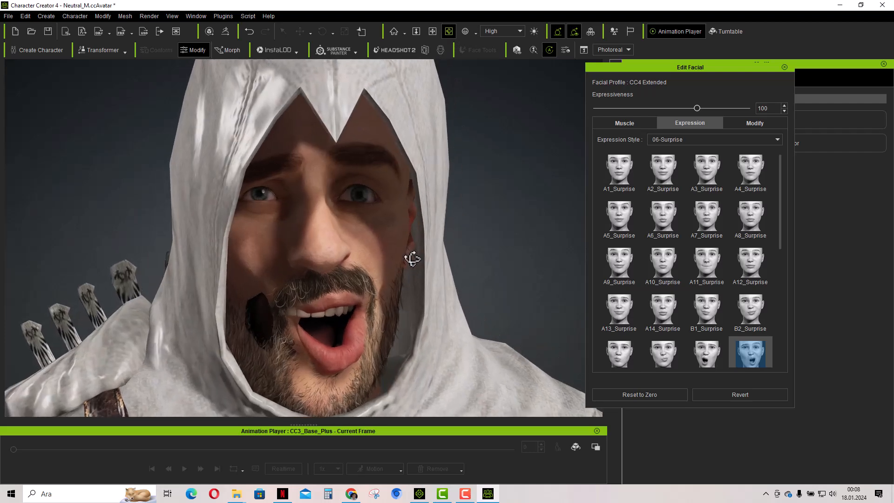
click(784, 67)
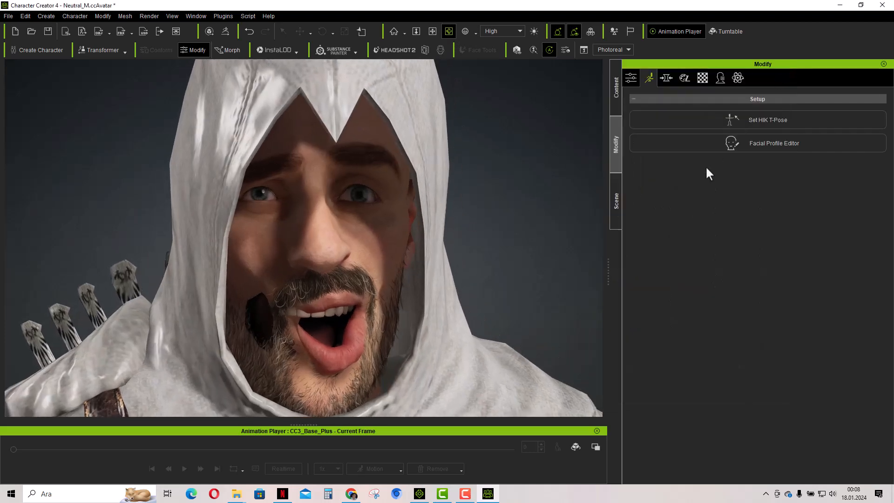
Sculpt the face mesh over the dark hole in the cheek beside the mouth, then finish mesh editing.
click(631, 78)
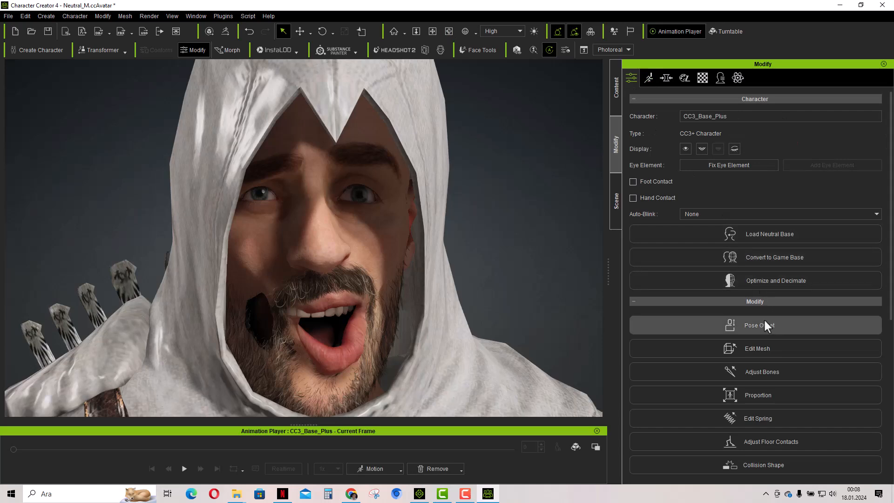
click(756, 348)
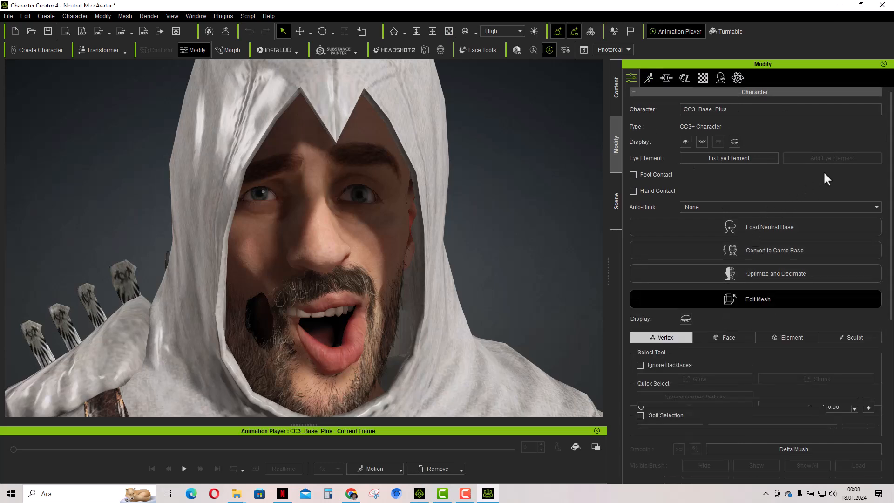
click(852, 141)
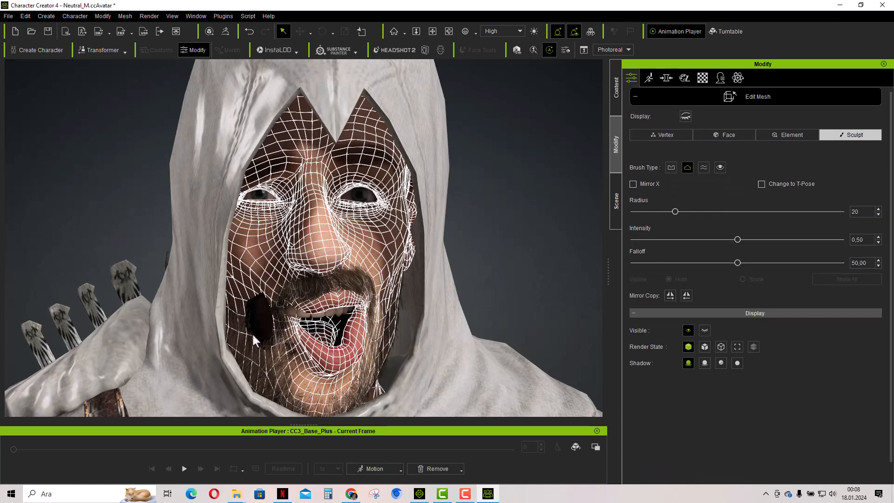
drag(263, 316, 260, 318)
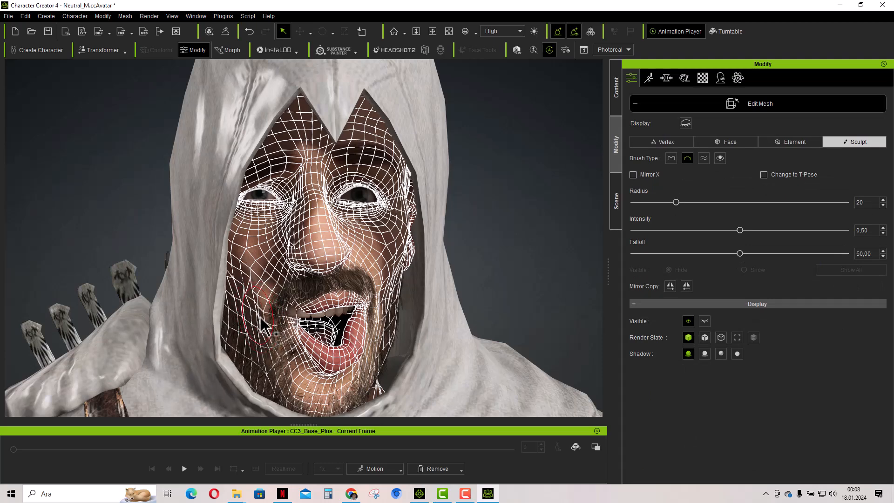
click(761, 102)
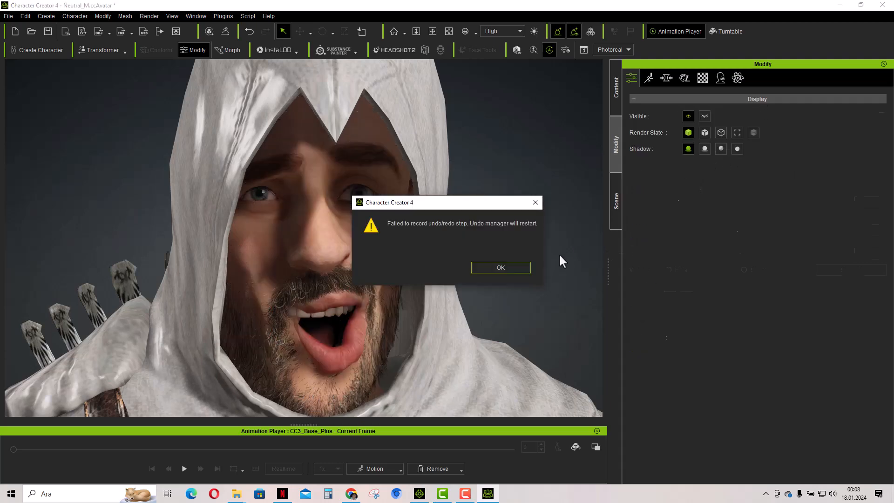
click(500, 268)
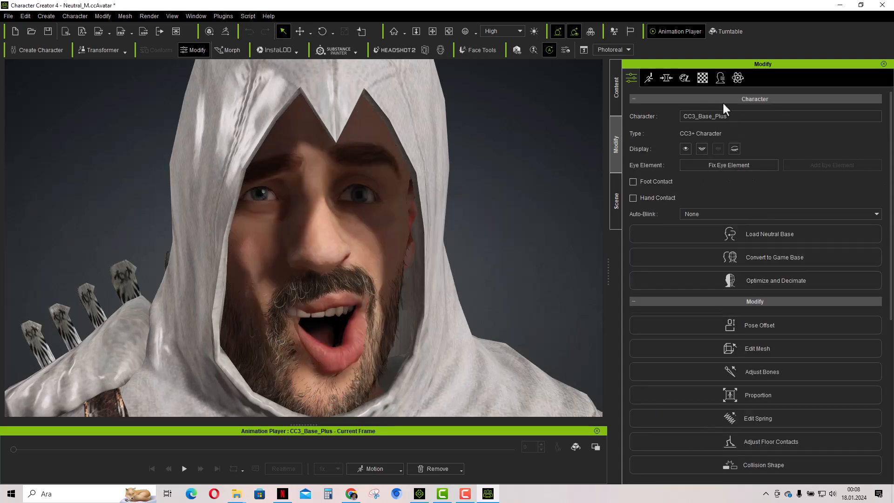
Try 05-Fear facial expressions: the two directly below B1_Fear and B2_Fear, then B2_Fear, B1_Fear, A10_Fear, A9_Fear and A6_Fear.
click(649, 78)
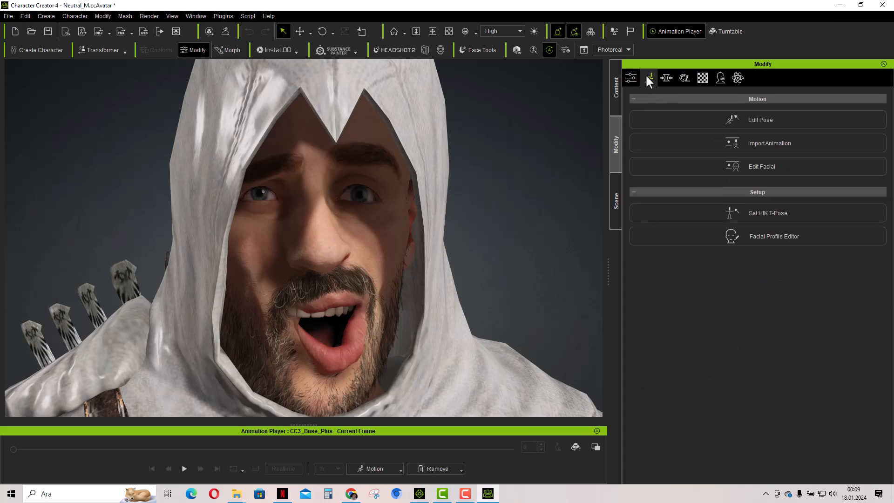
click(754, 169)
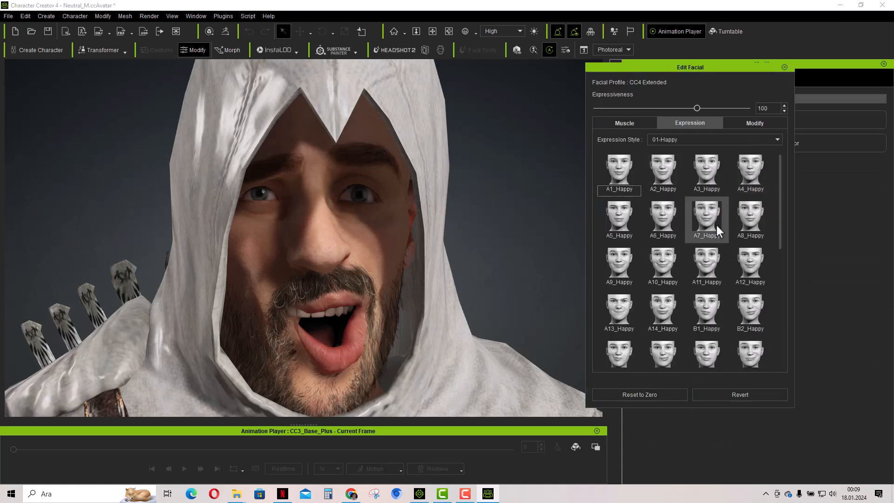
click(685, 138)
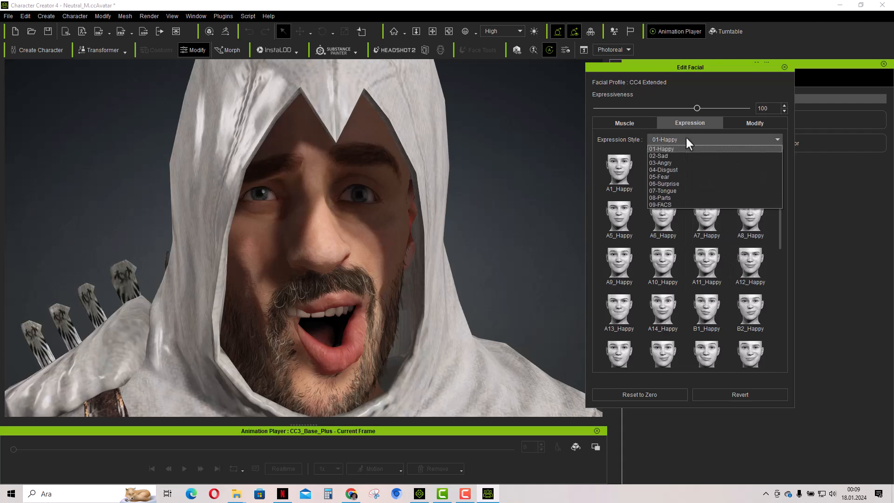
click(673, 177)
click(706, 355)
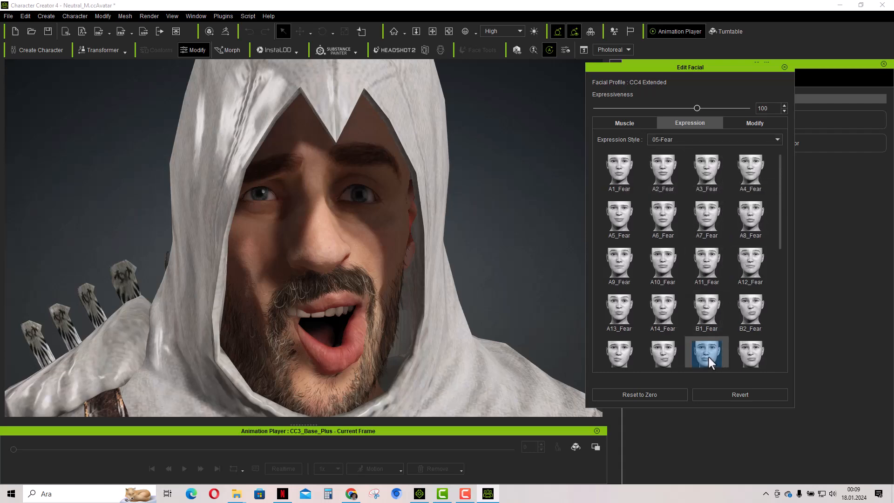
click(741, 353)
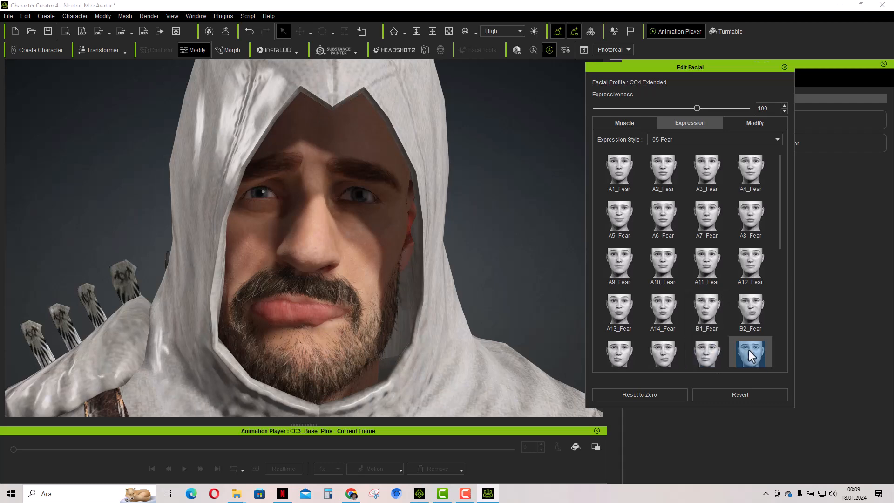
click(754, 305)
click(700, 308)
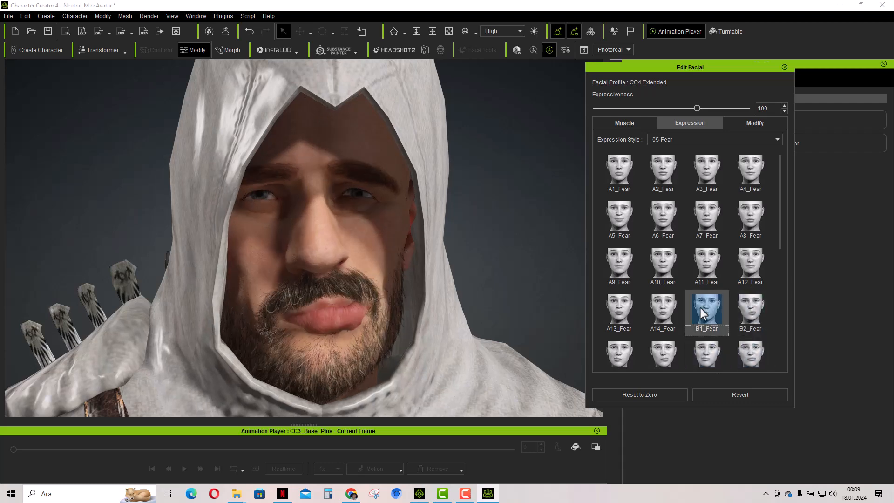
click(662, 266)
click(622, 267)
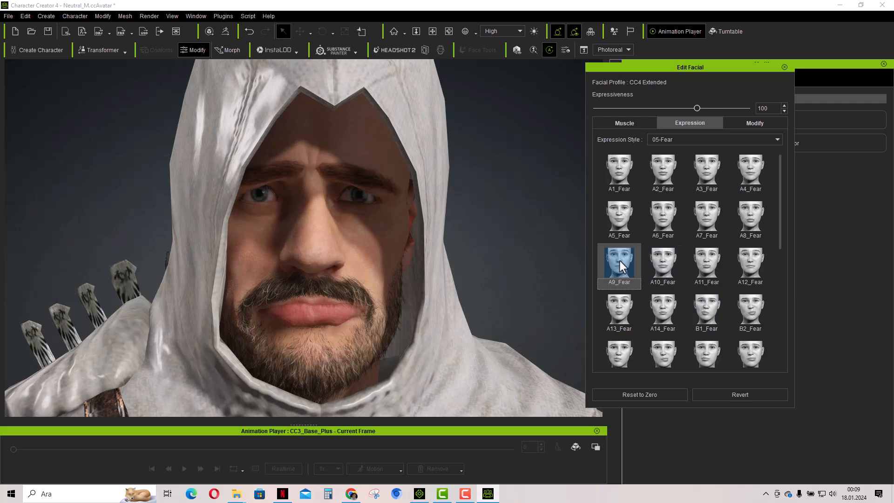
click(663, 218)
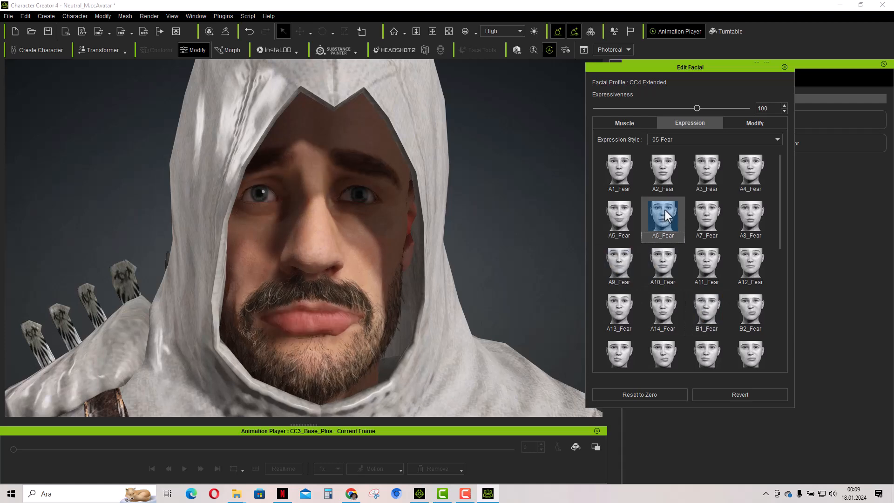
Try 08-Parts facial expressions: the one directly below C3_Suck, then B5_Right.
click(685, 138)
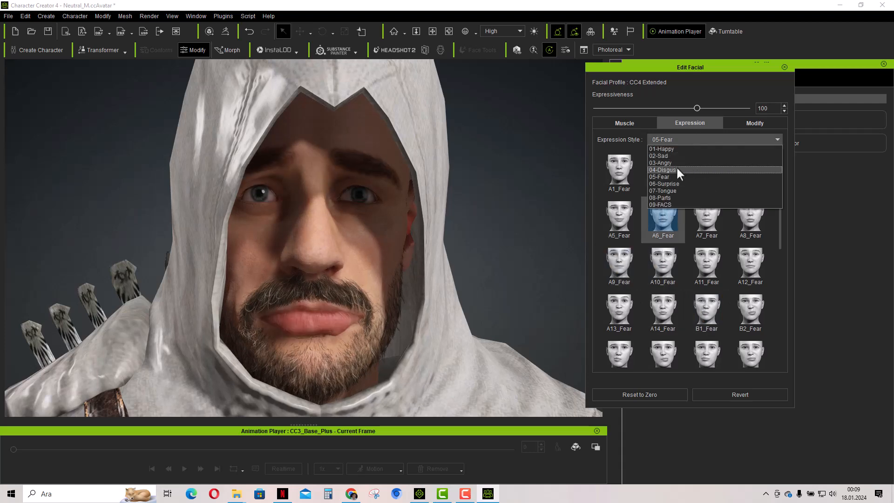
click(667, 198)
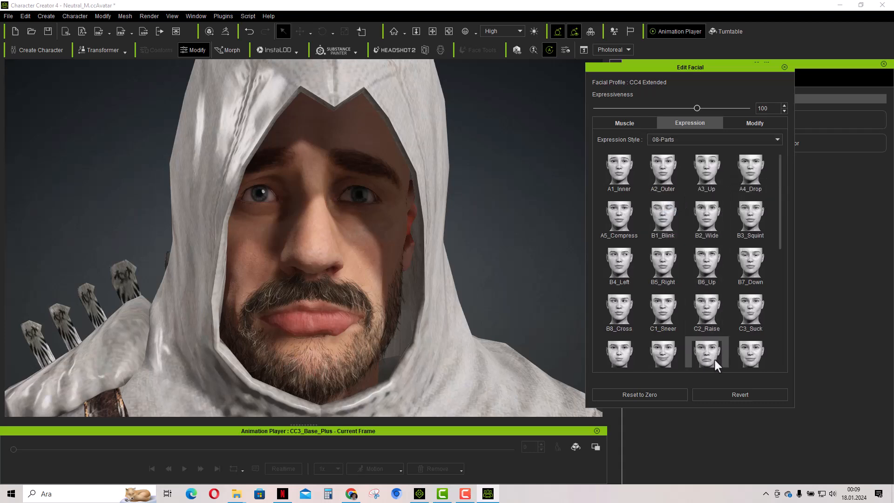
click(748, 351)
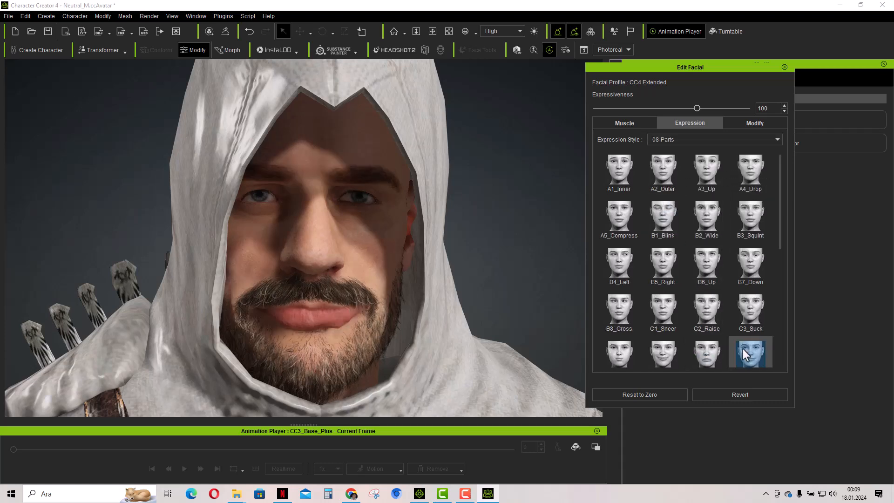
click(656, 272)
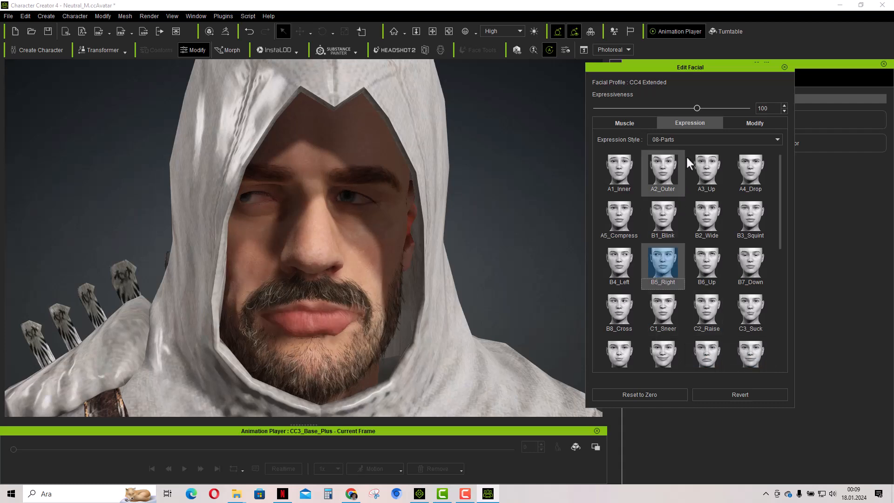
Recheck the open-mouthed 06-Surprise expressions directly below B1_Surprise and B2_Surprise.
click(692, 140)
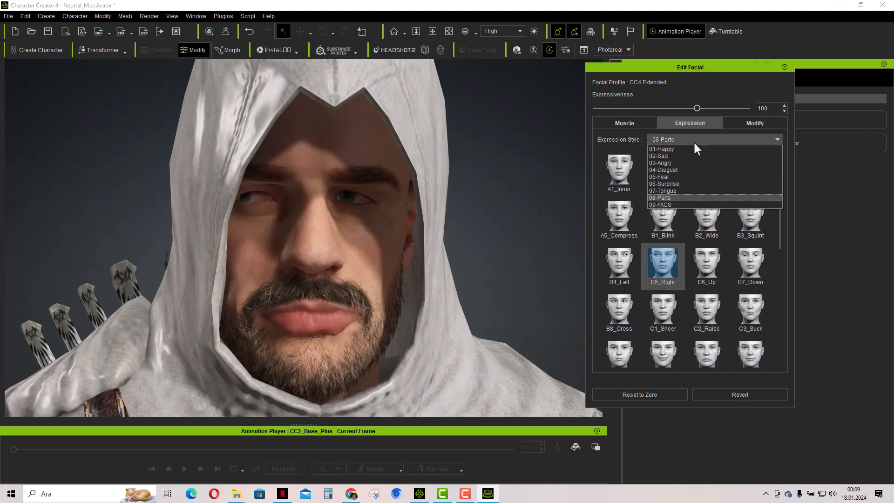
click(665, 183)
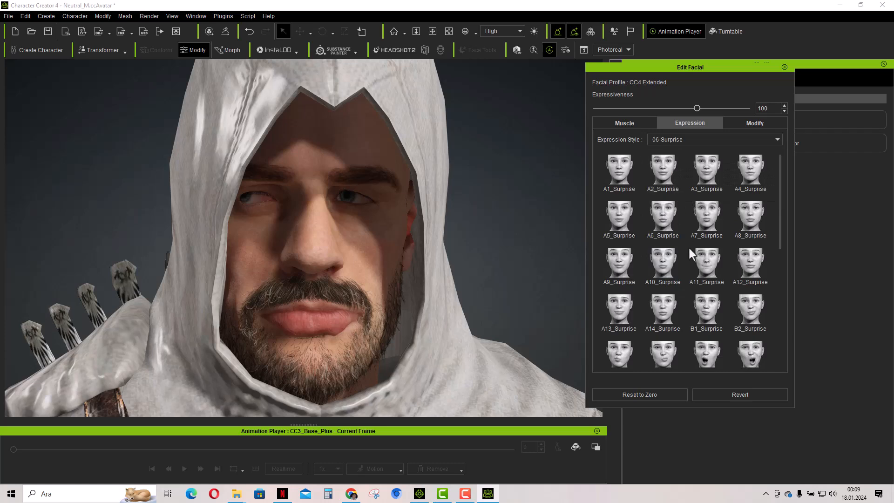
click(707, 356)
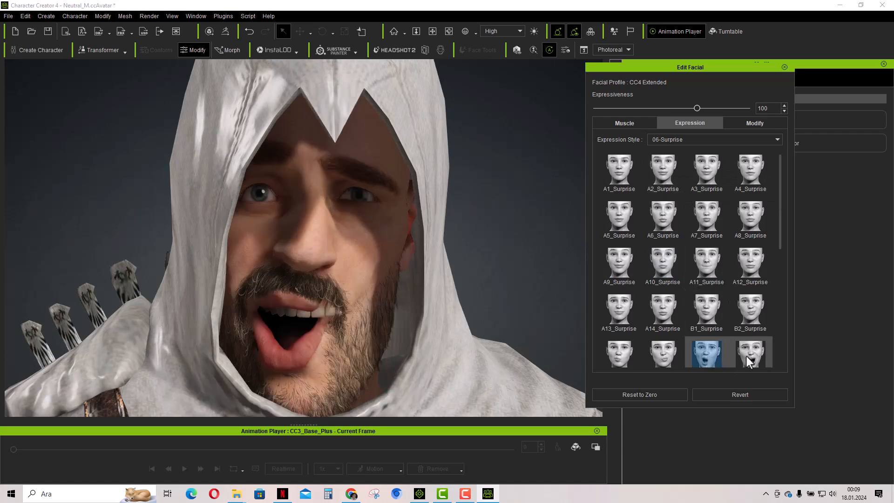
Try 09-FACS facial expressions: Tongue Show, AU_06 Cheek Raiser, AU_07 Lid Tightener, and Tongue Show again.
click(685, 140)
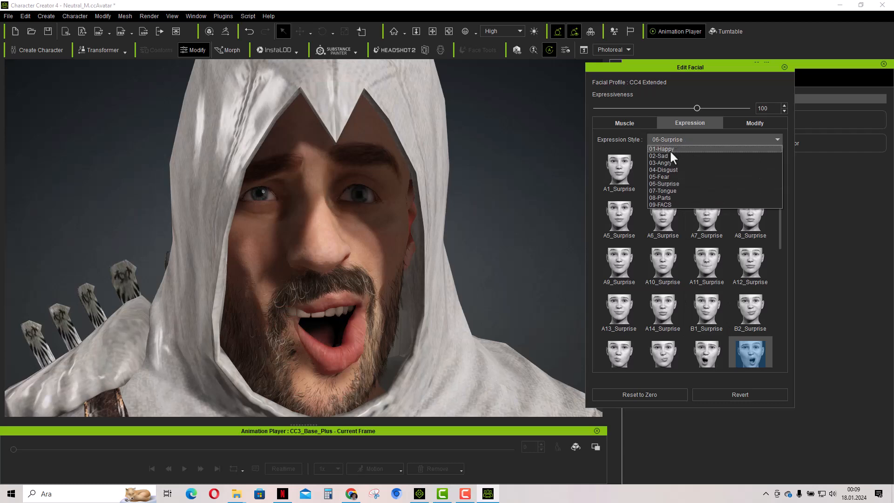
click(665, 205)
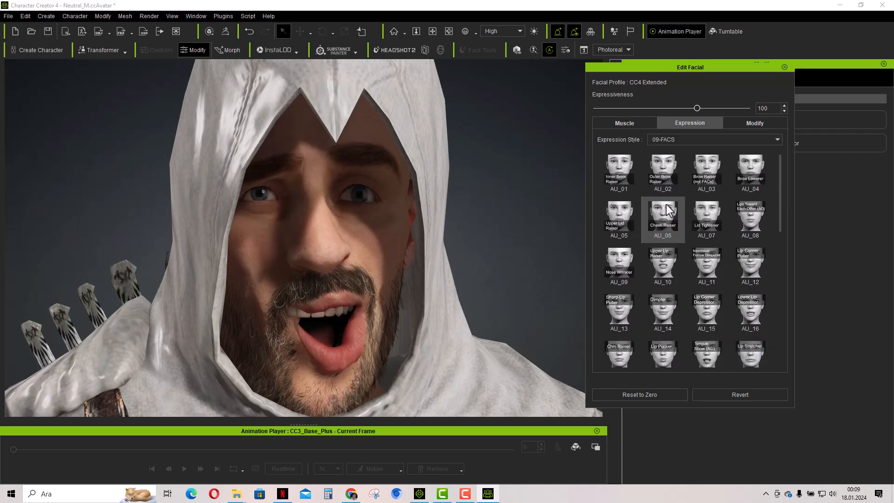
click(705, 362)
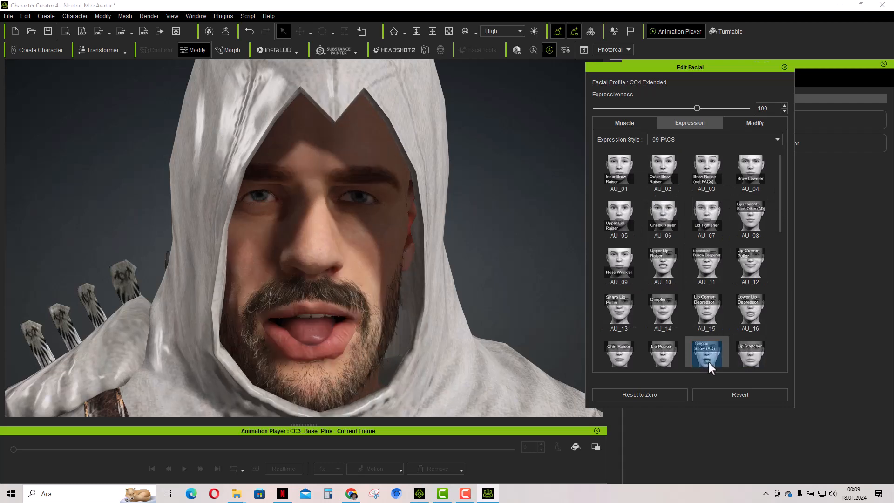
click(663, 220)
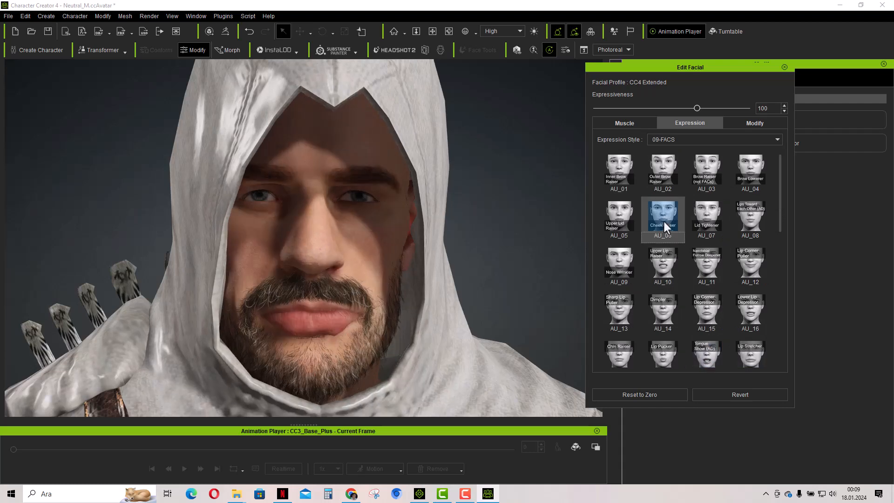
click(710, 223)
click(706, 357)
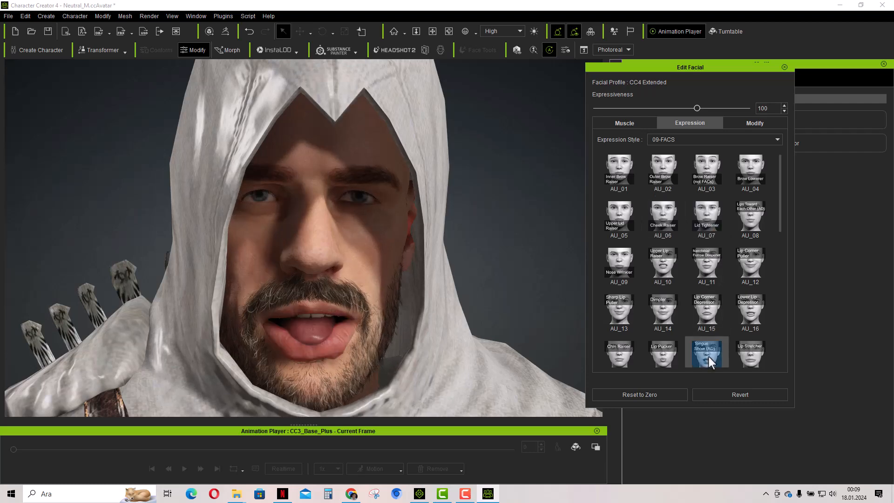
Apply the A11_Happy facial expression from the 01-Happy style.
click(720, 139)
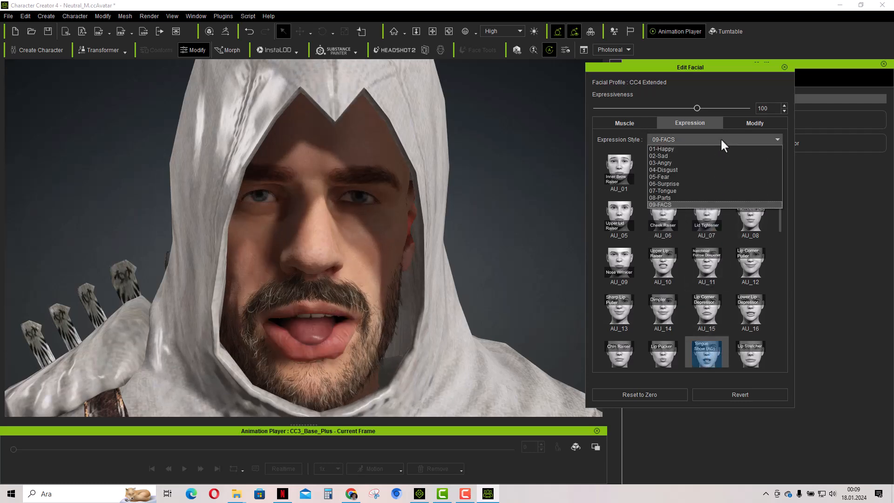
click(677, 149)
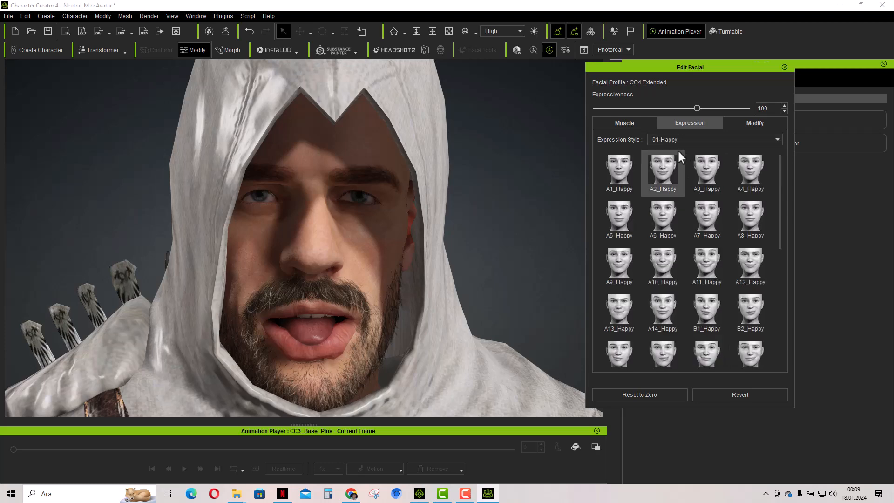
click(707, 263)
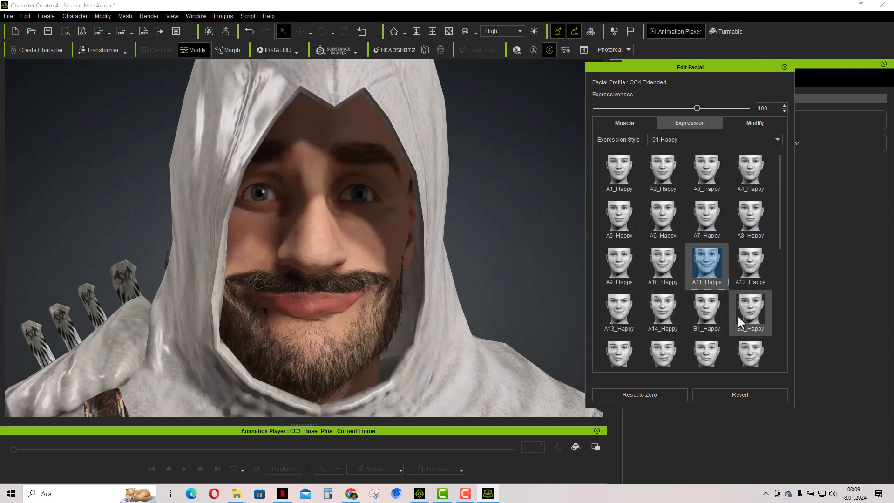
Try the D5_Happy facial expression, then set the face back to Default and close the facial editor.
scroll(737, 315, down, 4)
click(717, 338)
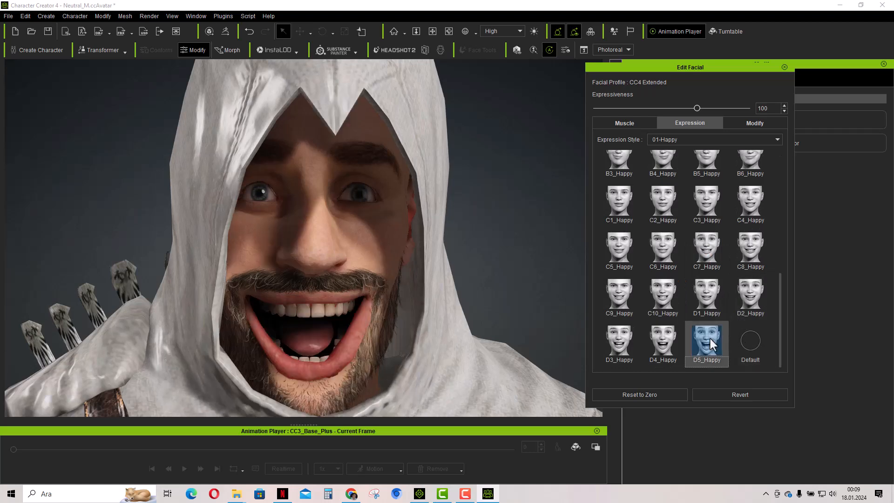
click(751, 342)
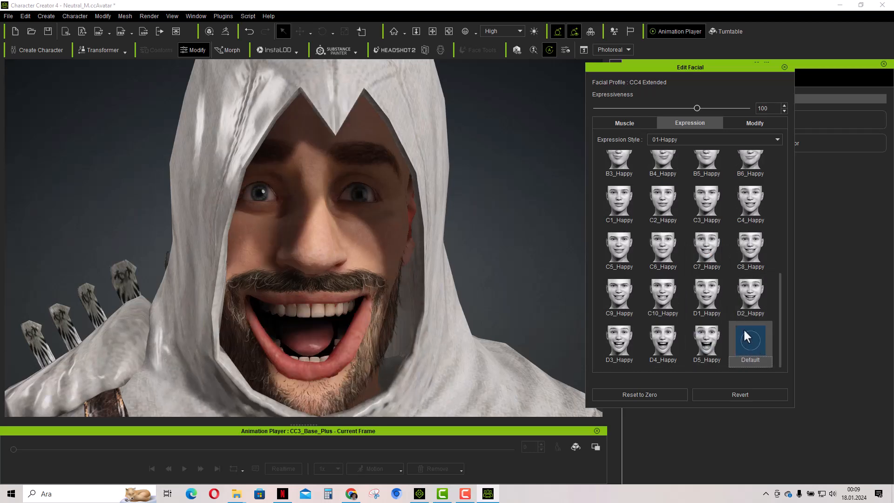
click(784, 67)
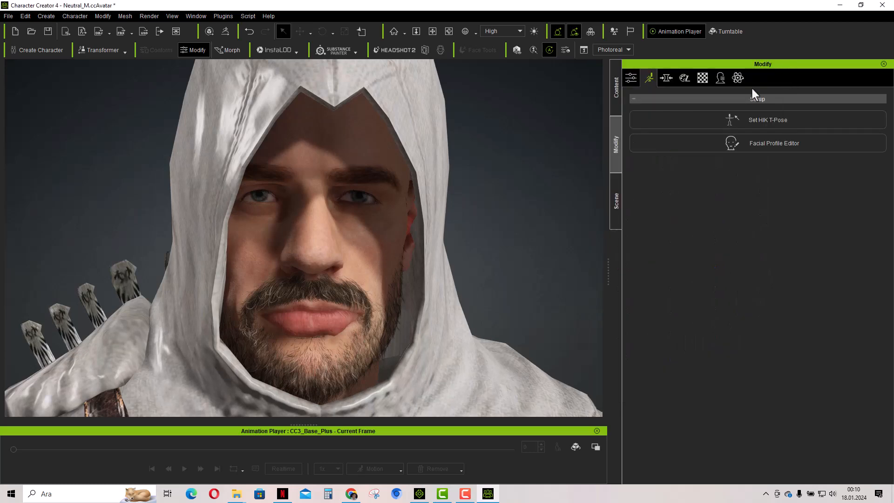
Preview the Body Rig Full Body calibration motion on the whole character, then stop playback and return to the first frame.
click(394, 31)
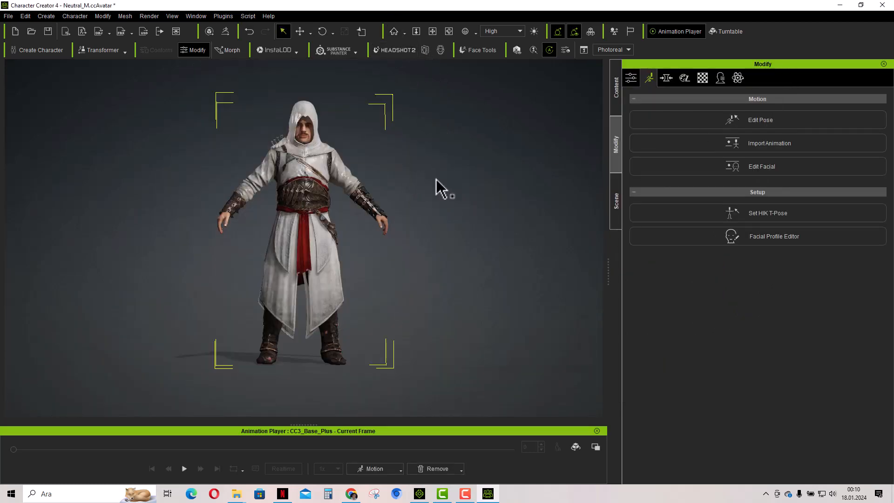
click(400, 468)
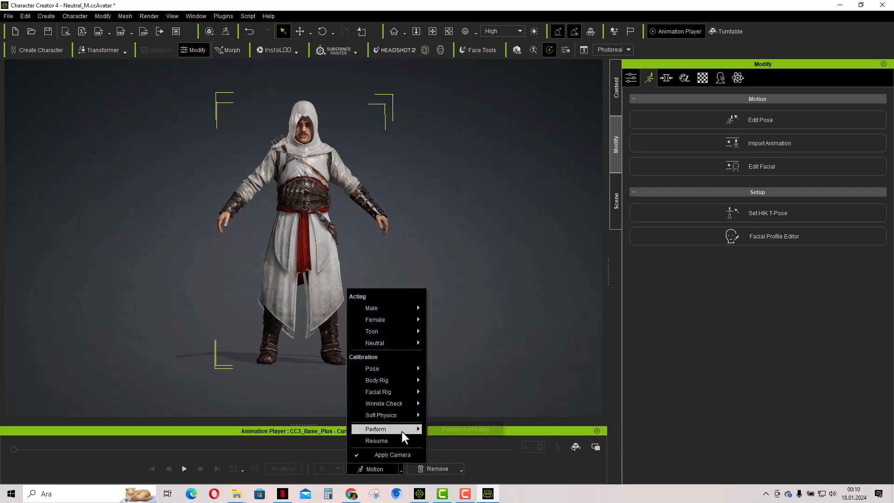
mouse_move(399, 383)
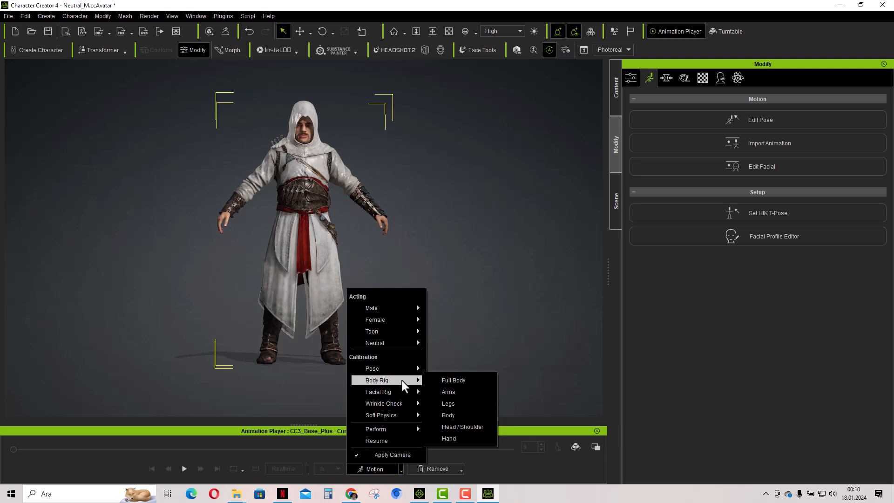
click(450, 379)
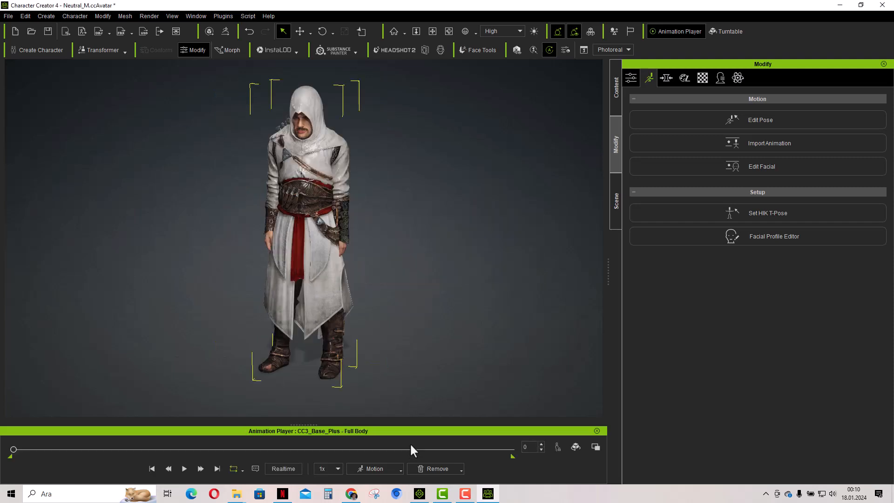
click(185, 469)
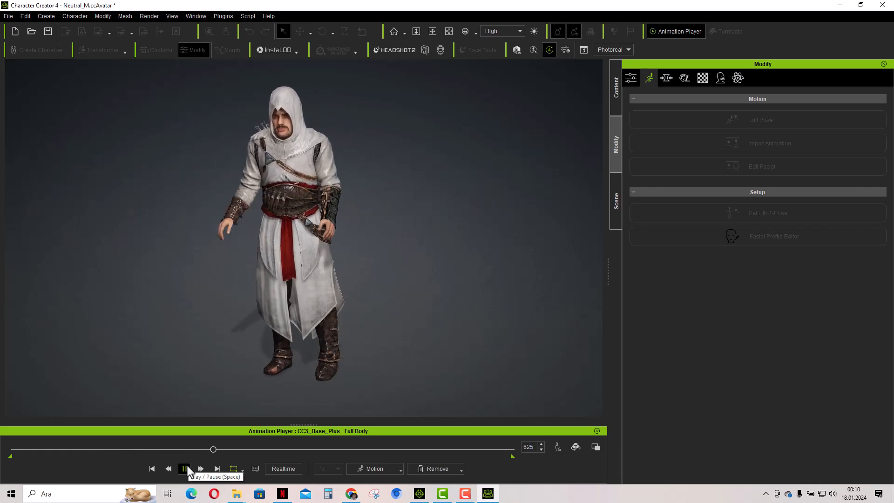
click(70, 494)
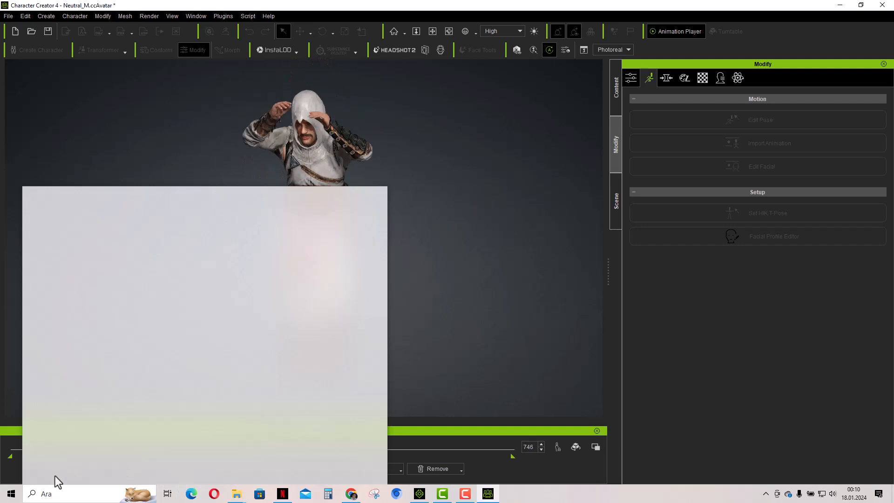
click(476, 268)
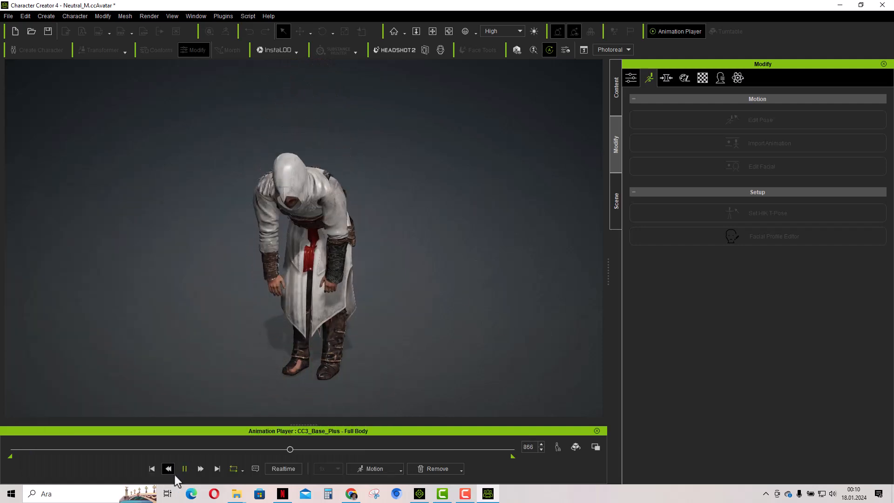
click(185, 469)
click(151, 468)
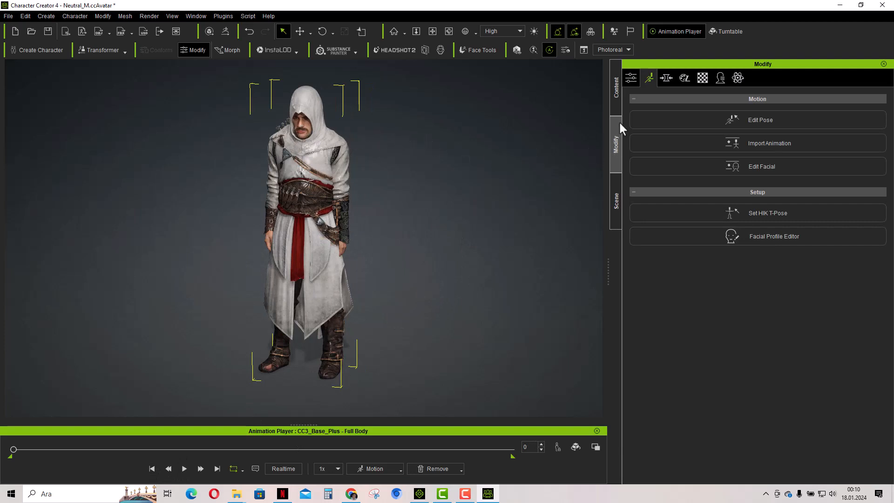
Remove the Full Body motion from the character and view the figure from the front.
click(630, 77)
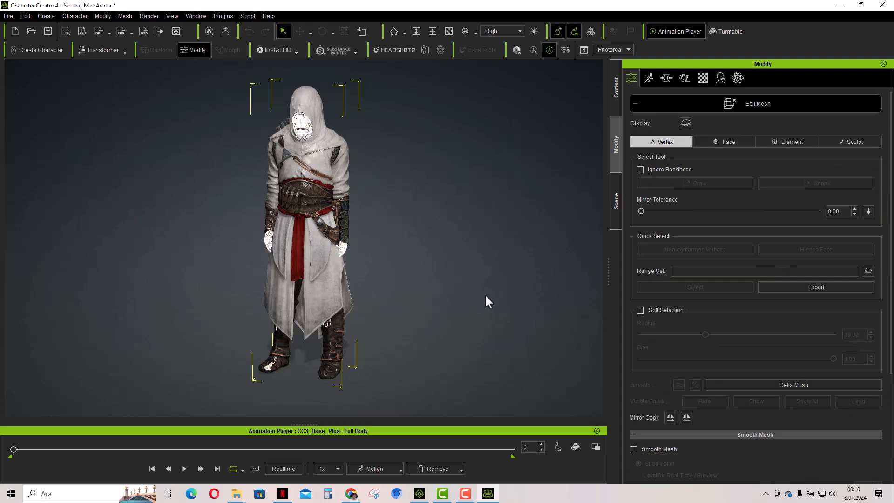
click(437, 469)
click(435, 406)
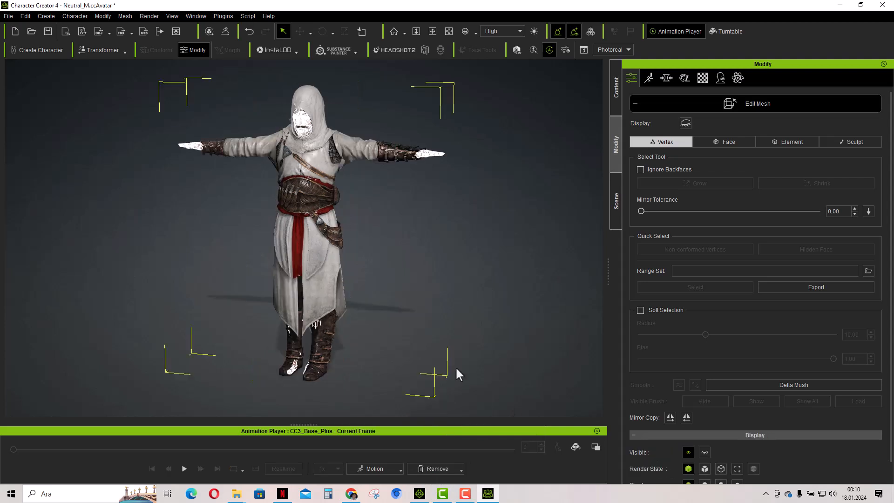
click(448, 31)
drag(271, 217, 279, 174)
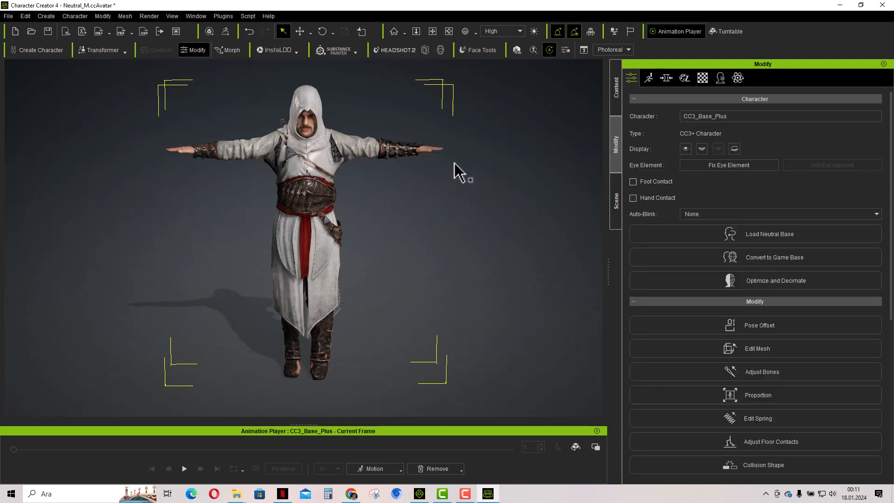
Edit the body mesh in Face mode, hiding the skin faces covered by the outfit.
click(747, 346)
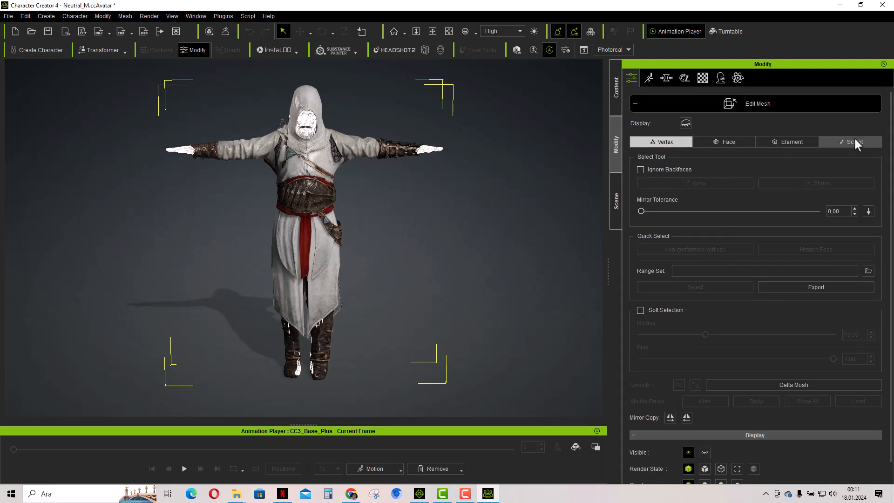
click(852, 135)
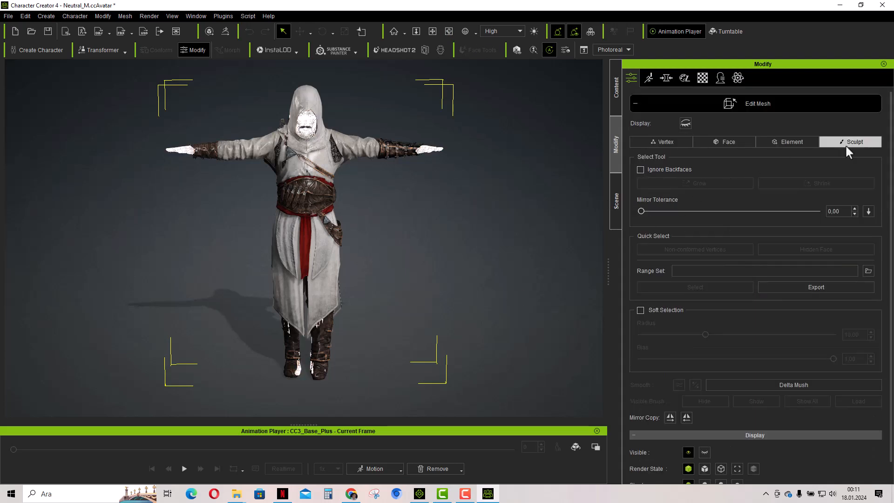
click(729, 141)
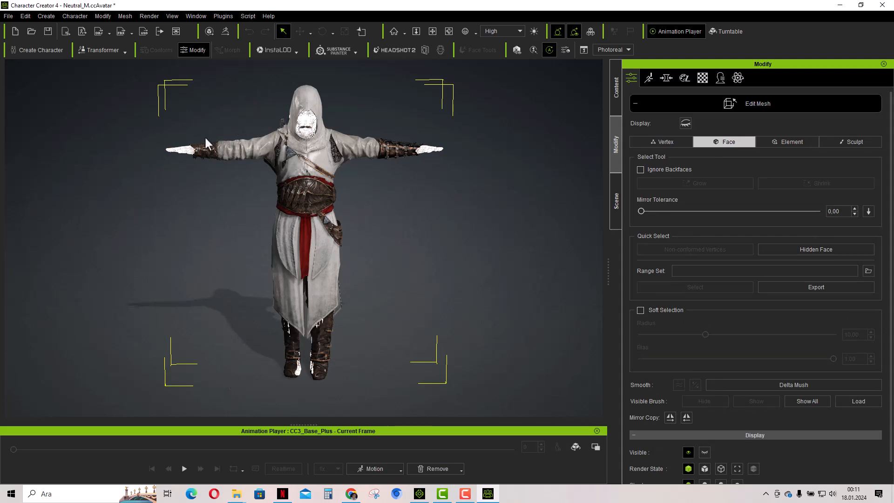
drag(203, 135, 405, 385)
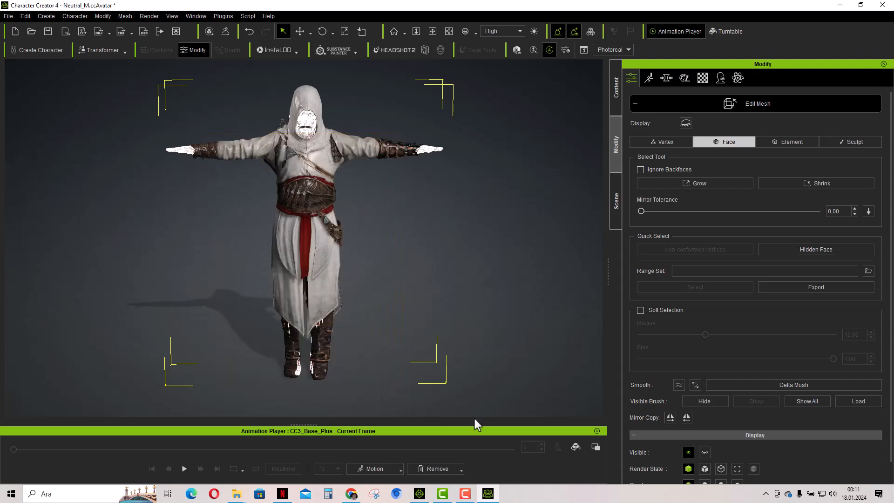
click(701, 401)
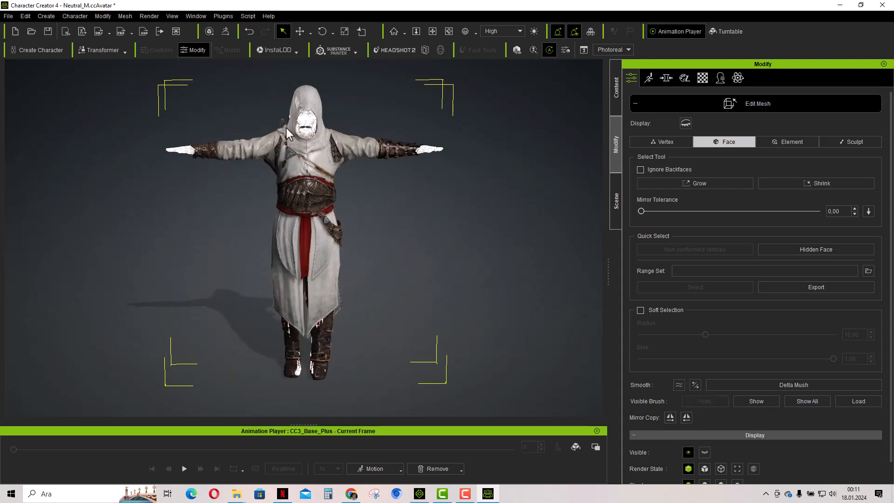
mouse_move(275, 75)
mouse_down()
mouse_move(324, 94)
mouse_move(339, 143)
mouse_up()
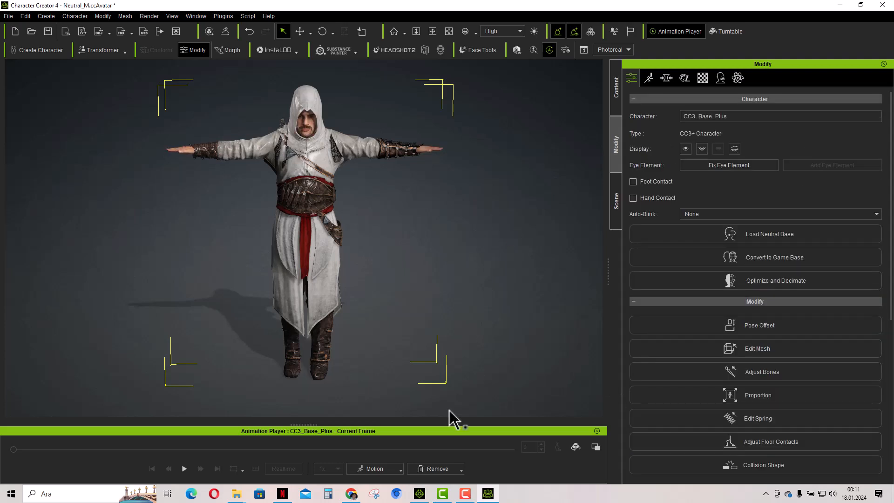
Play the Full Body motion while viewing the outfit from several sides, then stop and remove the motion.
click(182, 471)
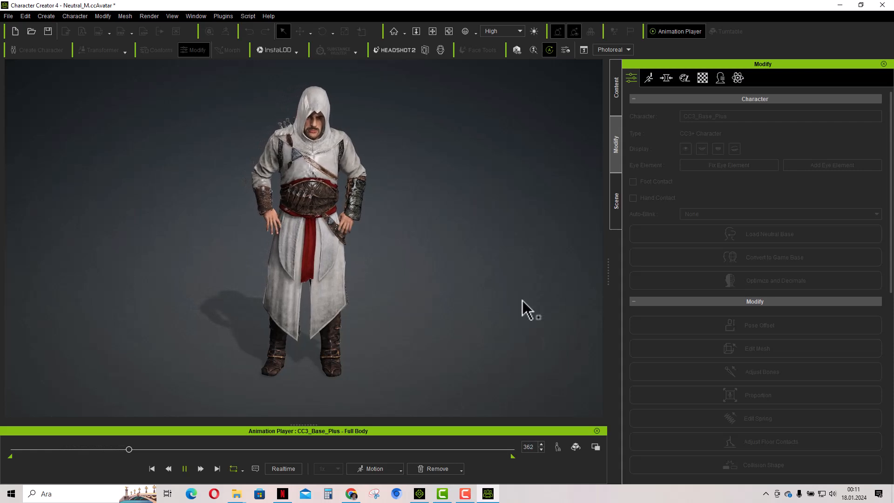
click(448, 30)
drag(515, 262, 210, 252)
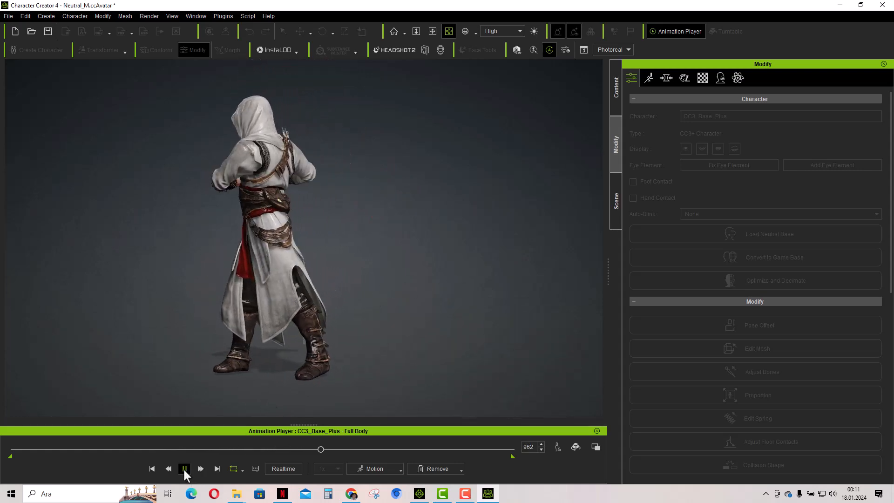
click(152, 468)
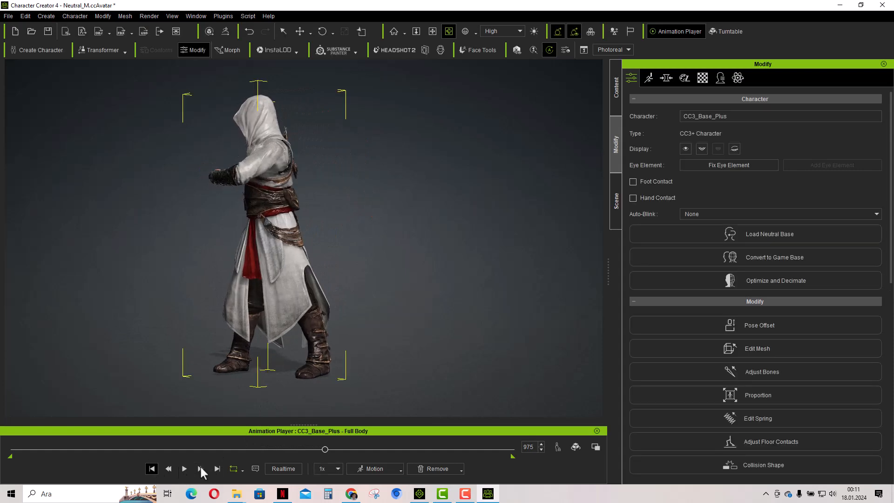
click(435, 468)
click(446, 406)
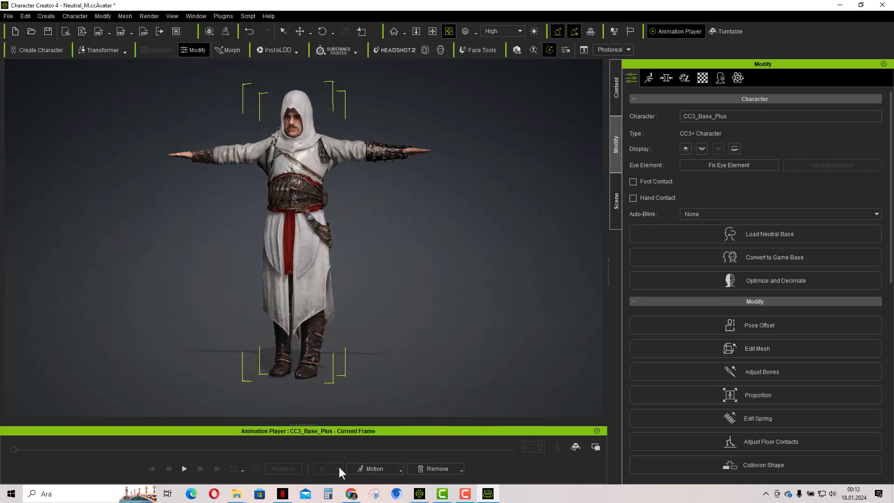
Load the male acting motion Walk_M onto the character and start playing it.
click(400, 470)
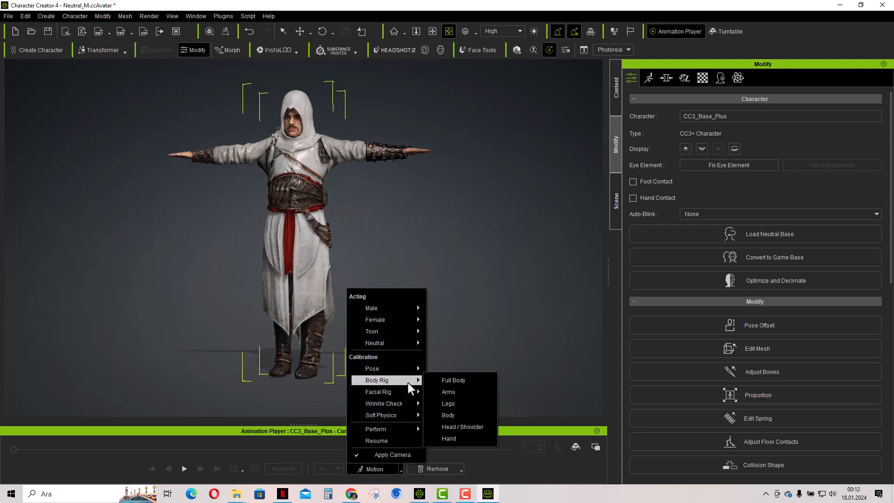
mouse_move(406, 369)
mouse_move(399, 307)
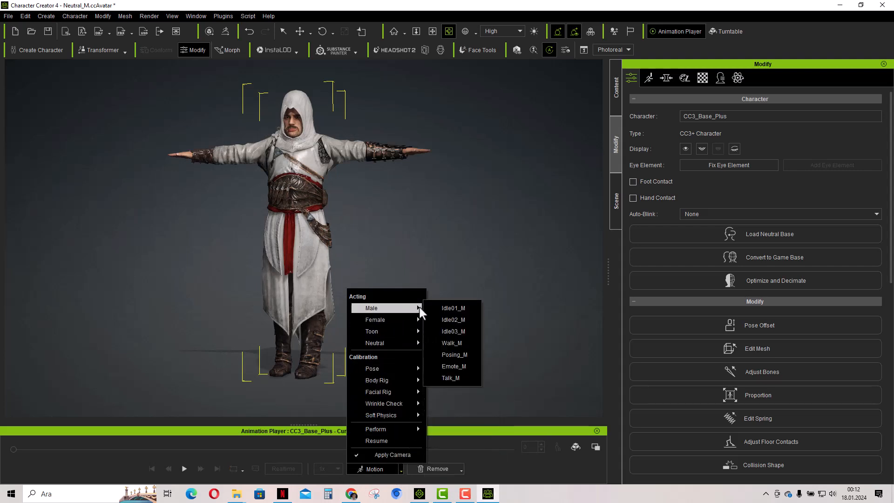
click(451, 343)
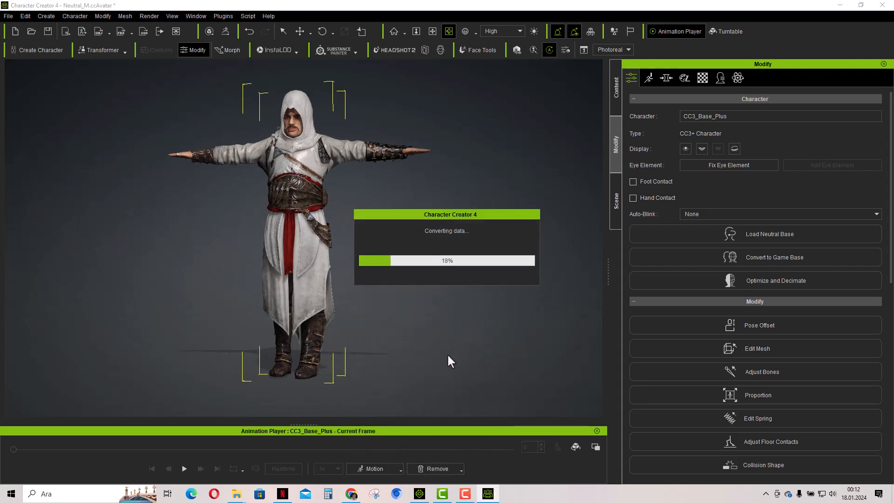
click(184, 469)
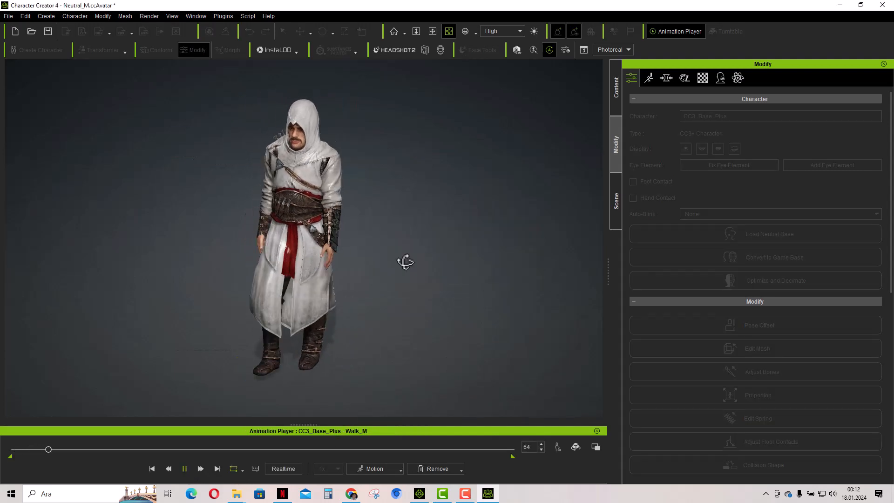
Inspect the outfit from all around during the walk, then stop playback and rewind to frame 0.
drag(448, 32, 158, 252)
drag(329, 259, 153, 295)
drag(327, 287, 184, 186)
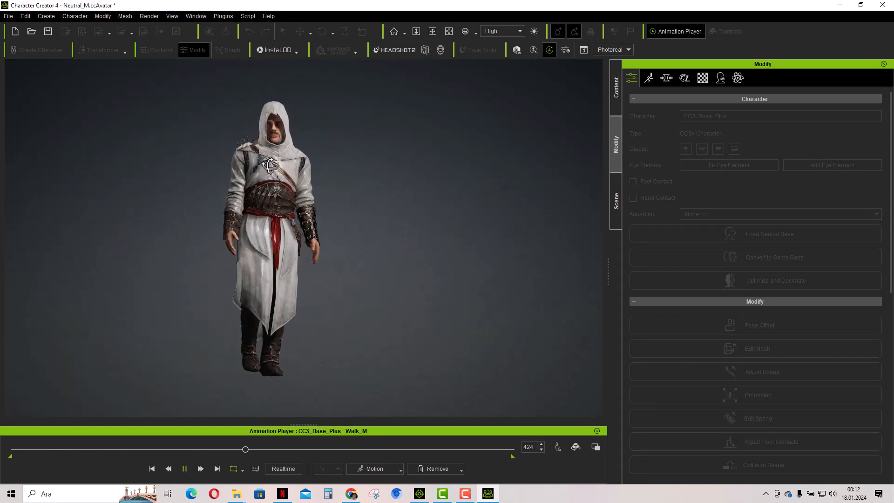
drag(191, 274, 190, 215)
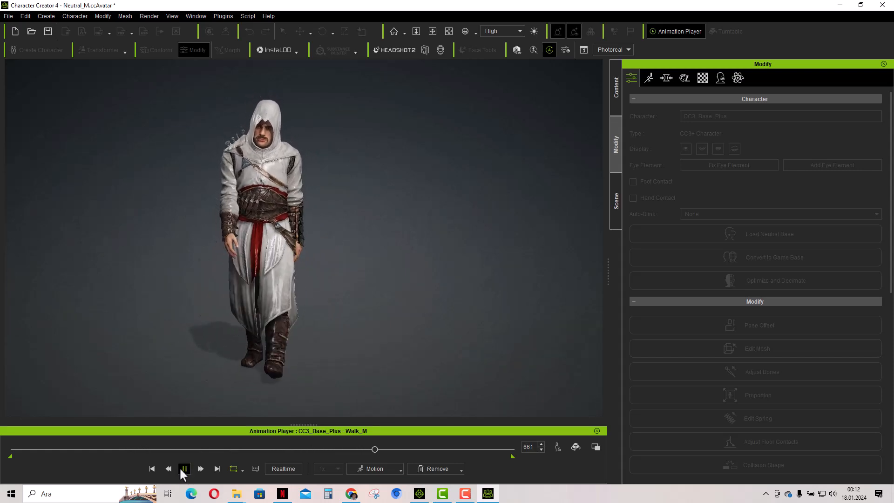
click(151, 468)
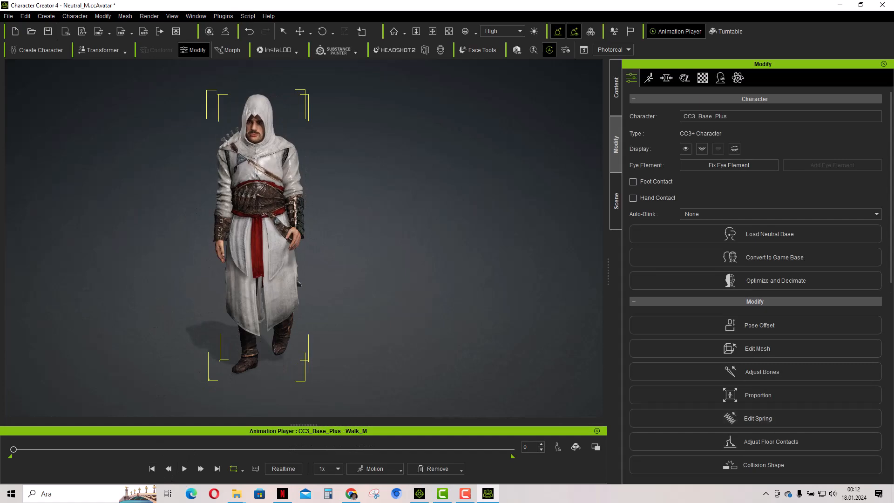